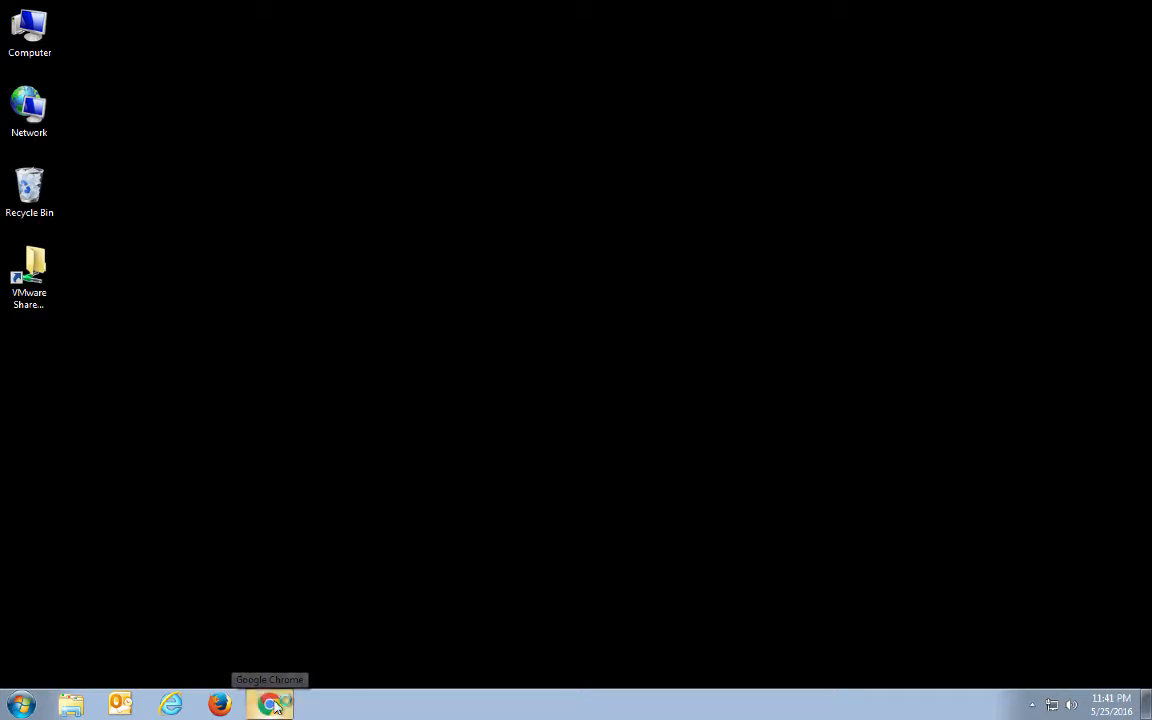
click(272, 706)
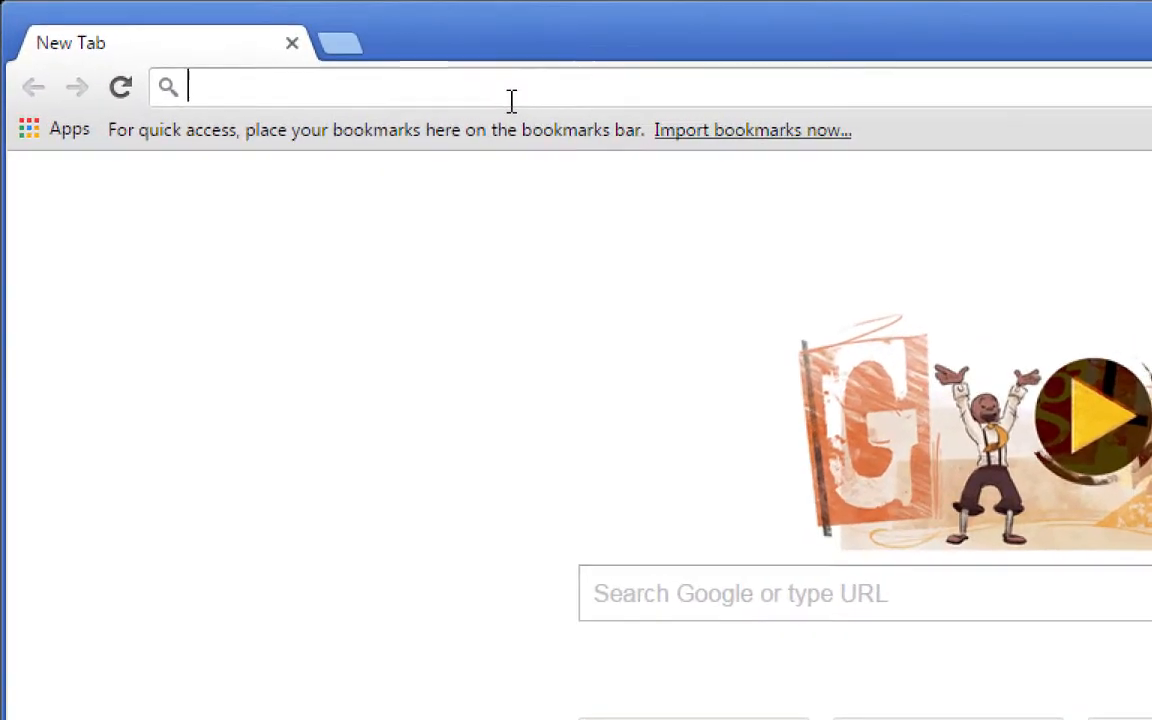
text(http://)
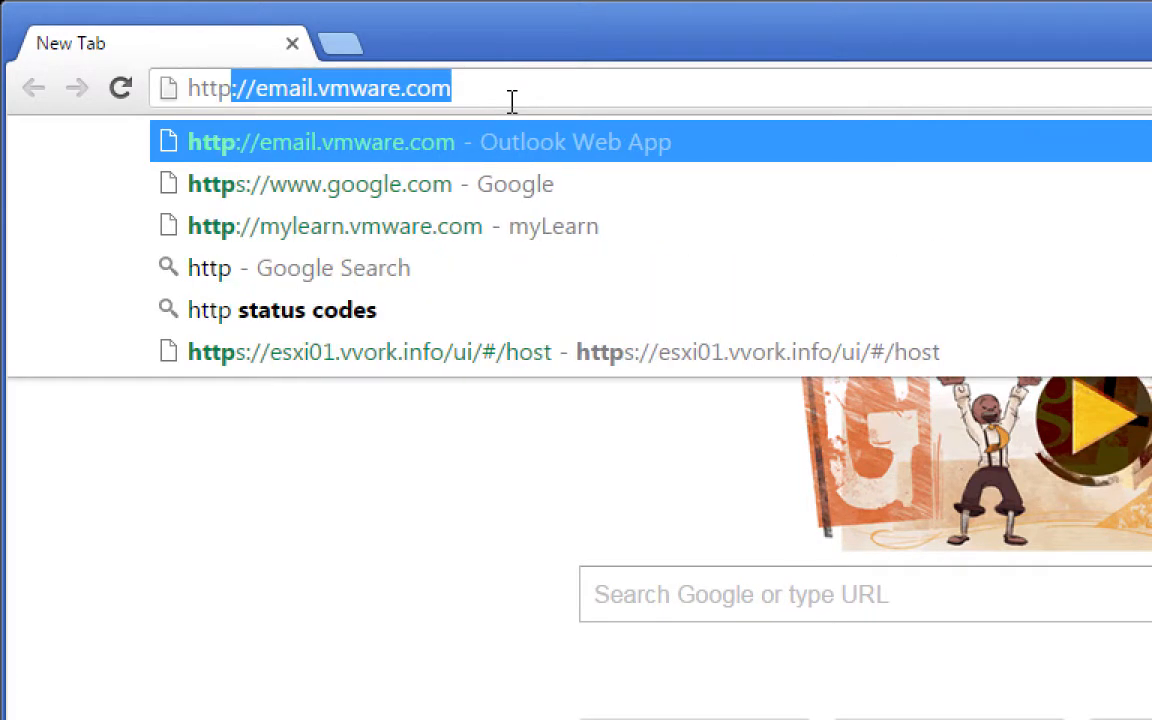
text(vr)
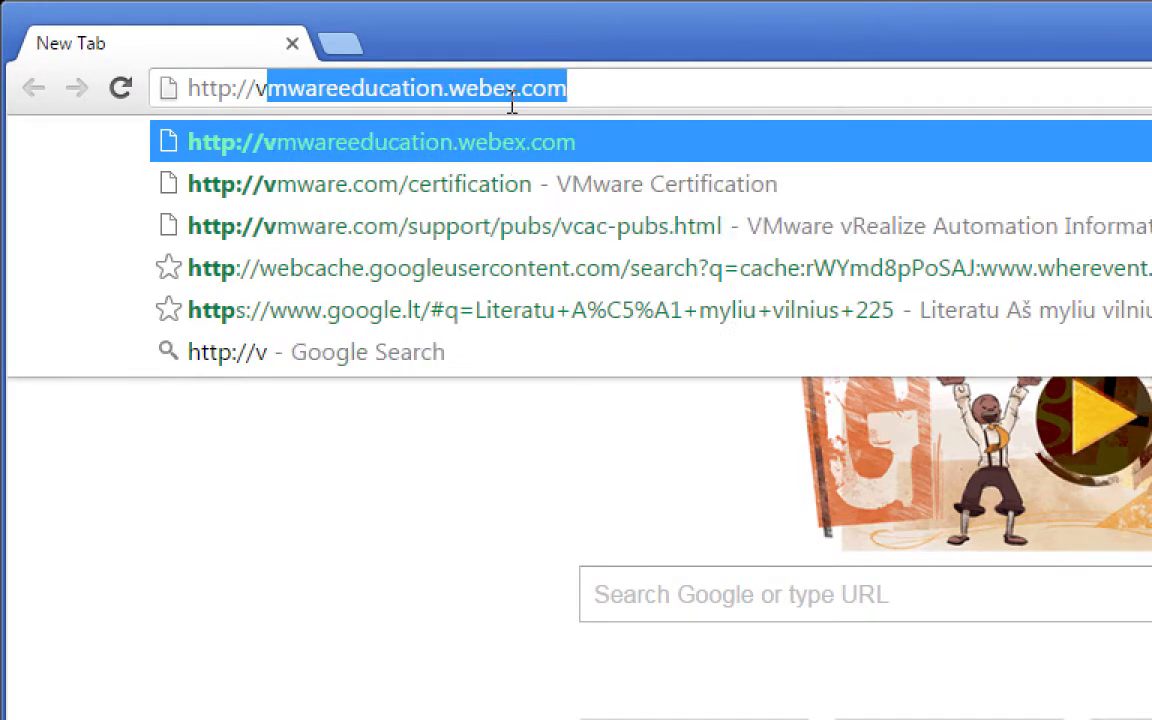
text(o)
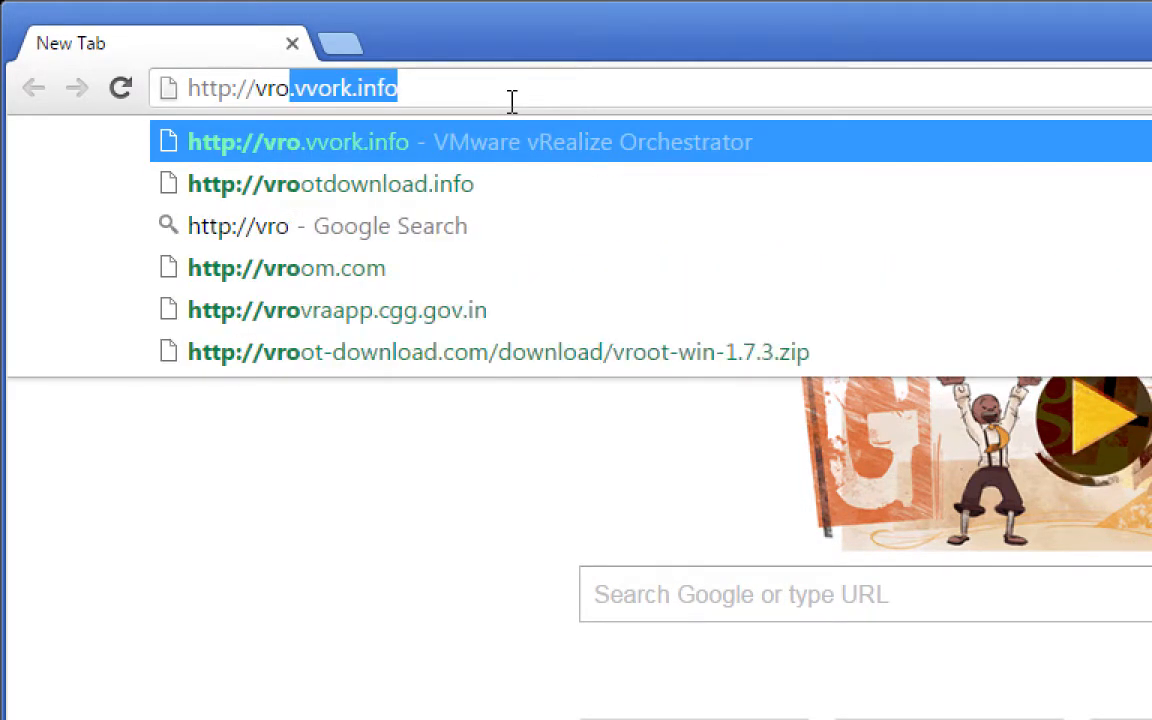
key(Right)
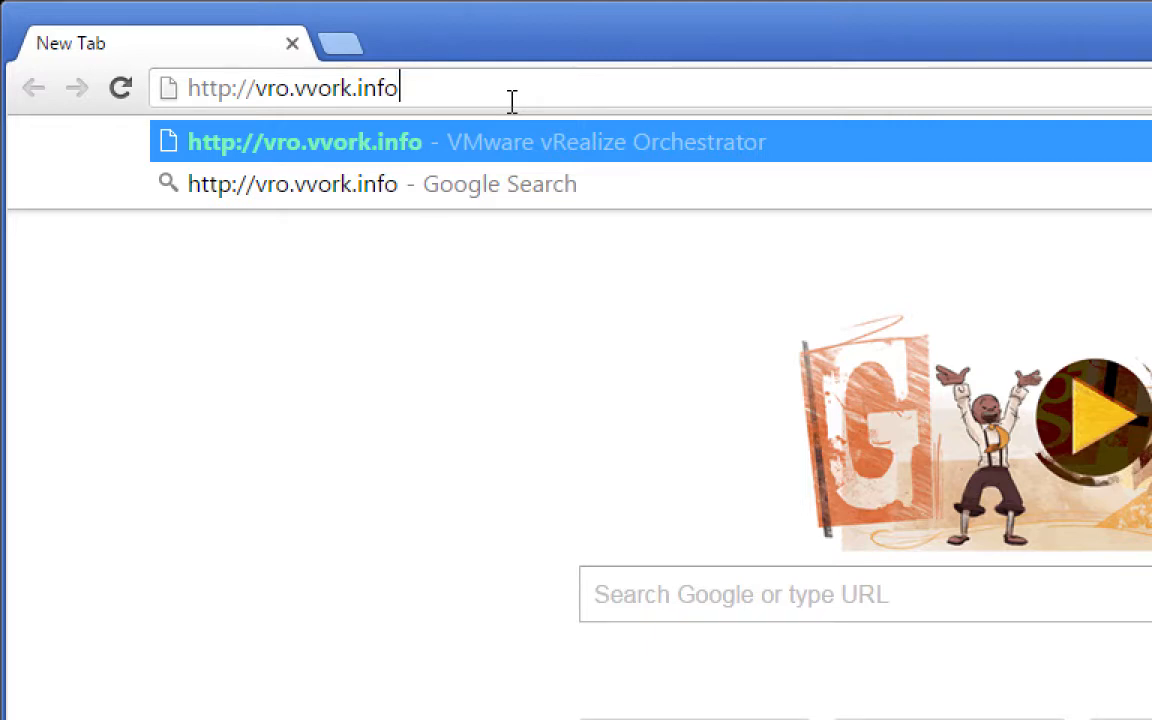
key(Return)
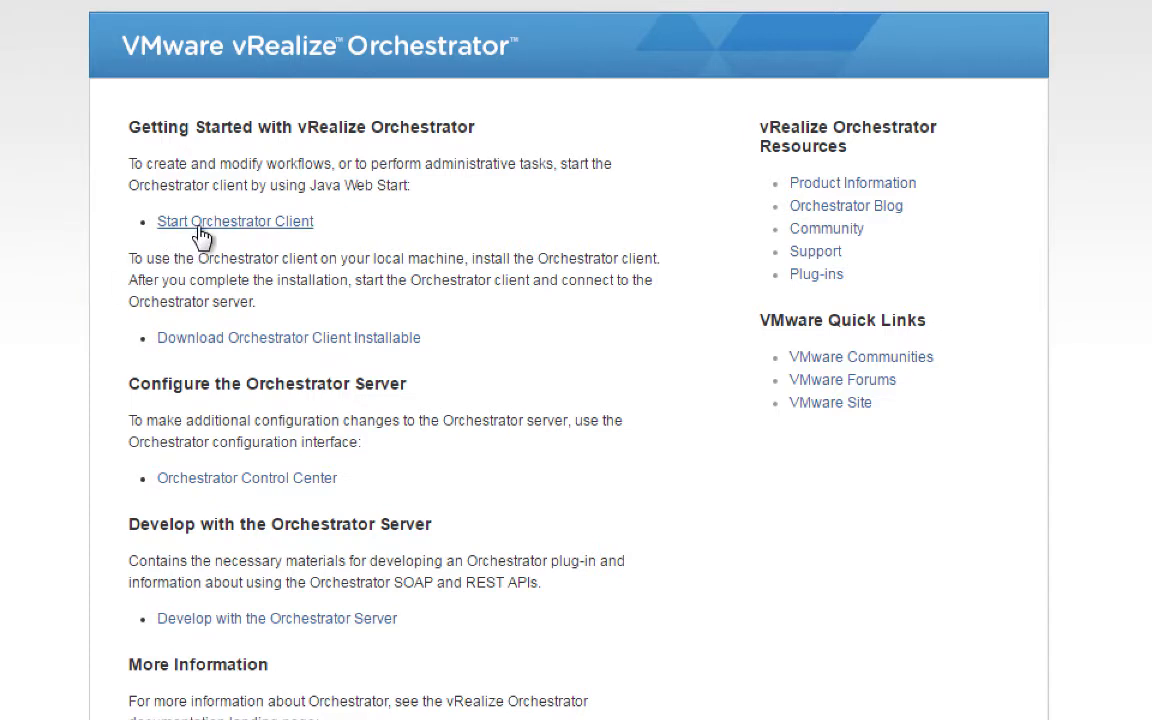
Expand Download Orchestrator Client Installable to list the Windows, Mac OS X and Linux downloads.
click(240, 340)
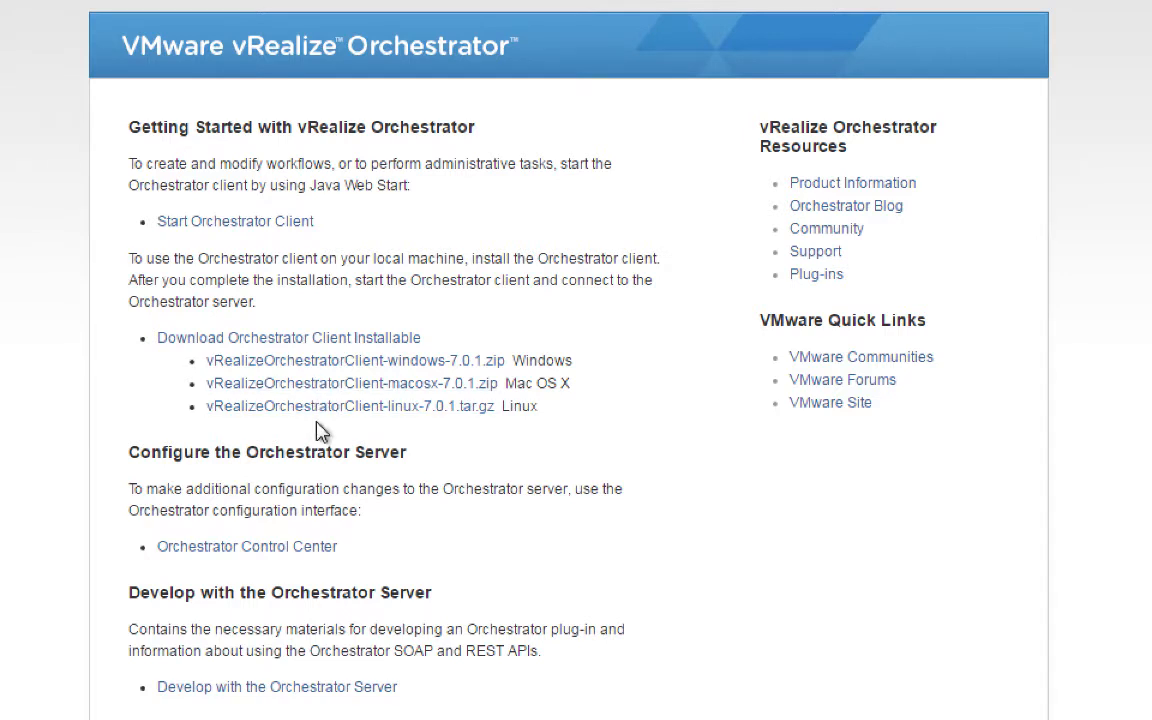
Save the Start Orchestrator Client link to the Desktop as Orchestrator Client.jnlp.
right_click(232, 231)
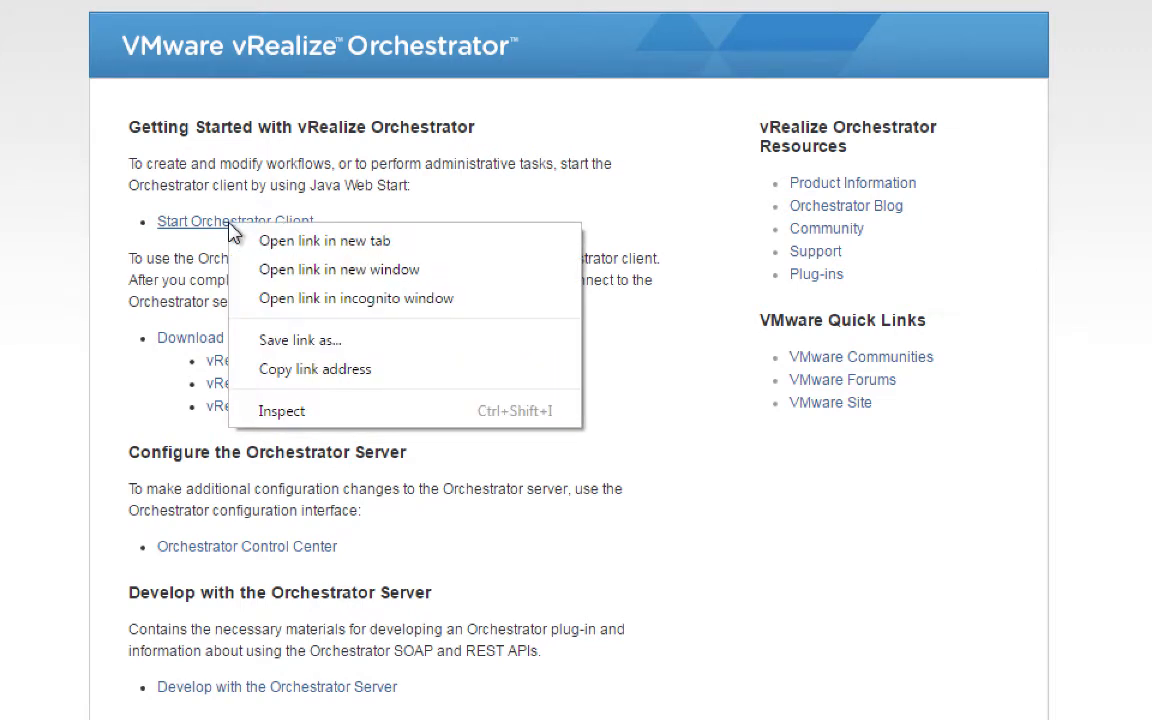
click(272, 342)
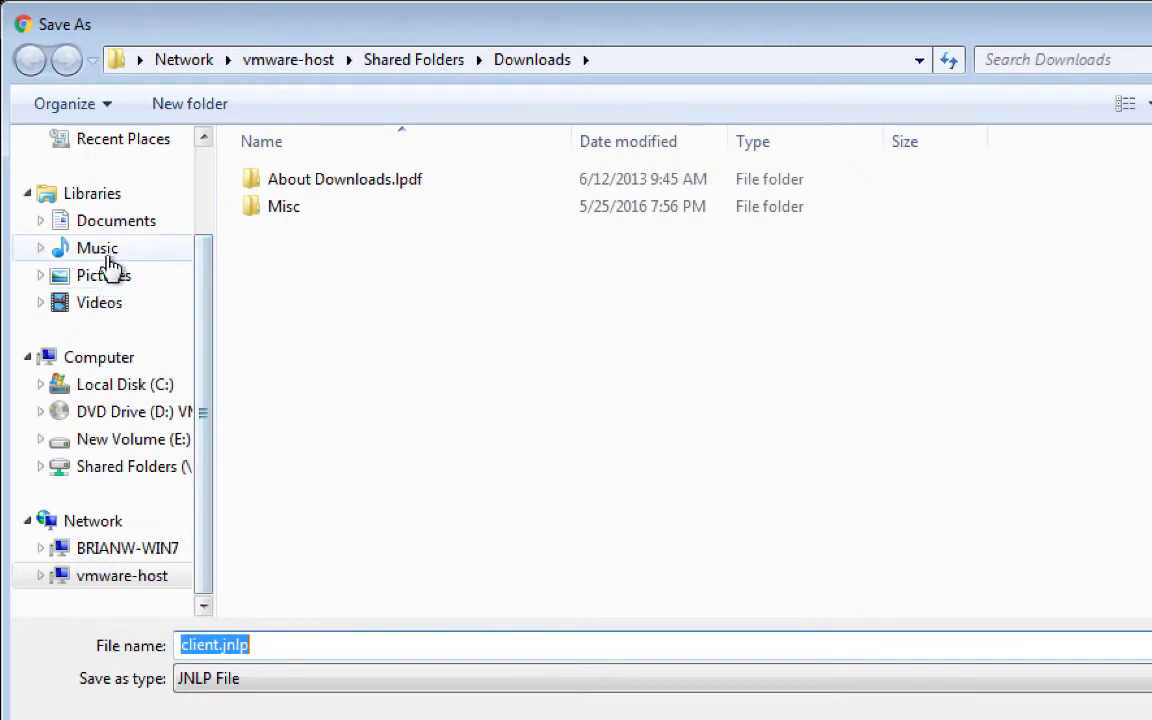
click(203, 200)
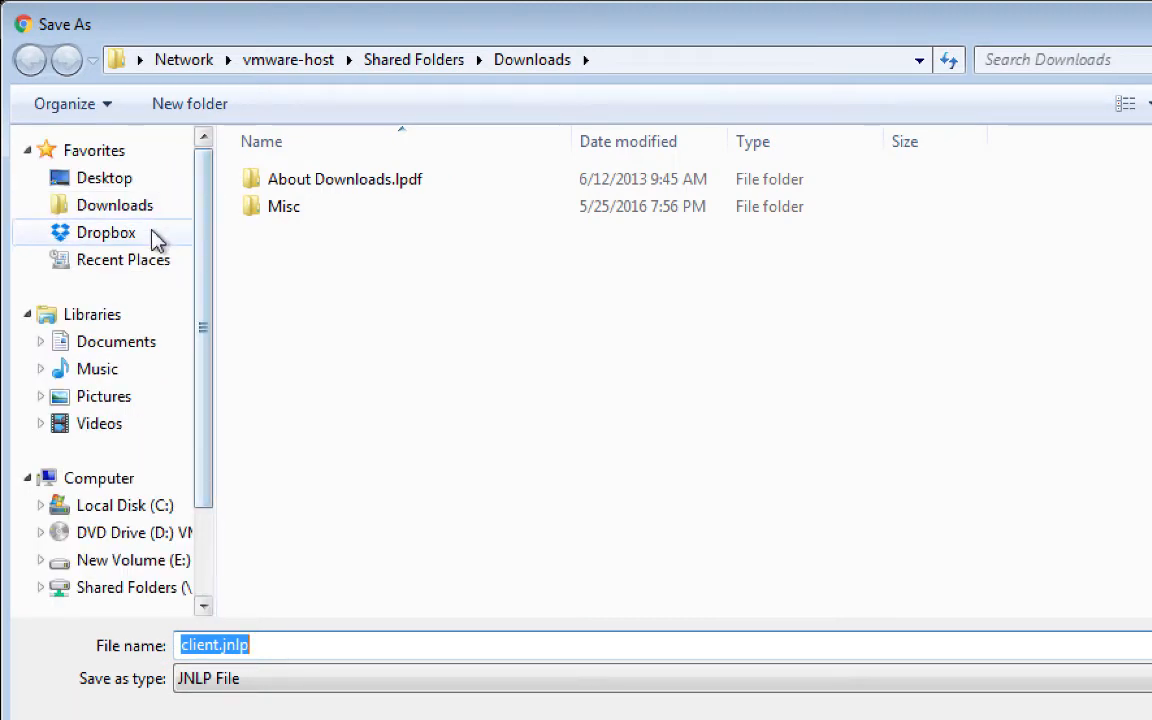
click(125, 180)
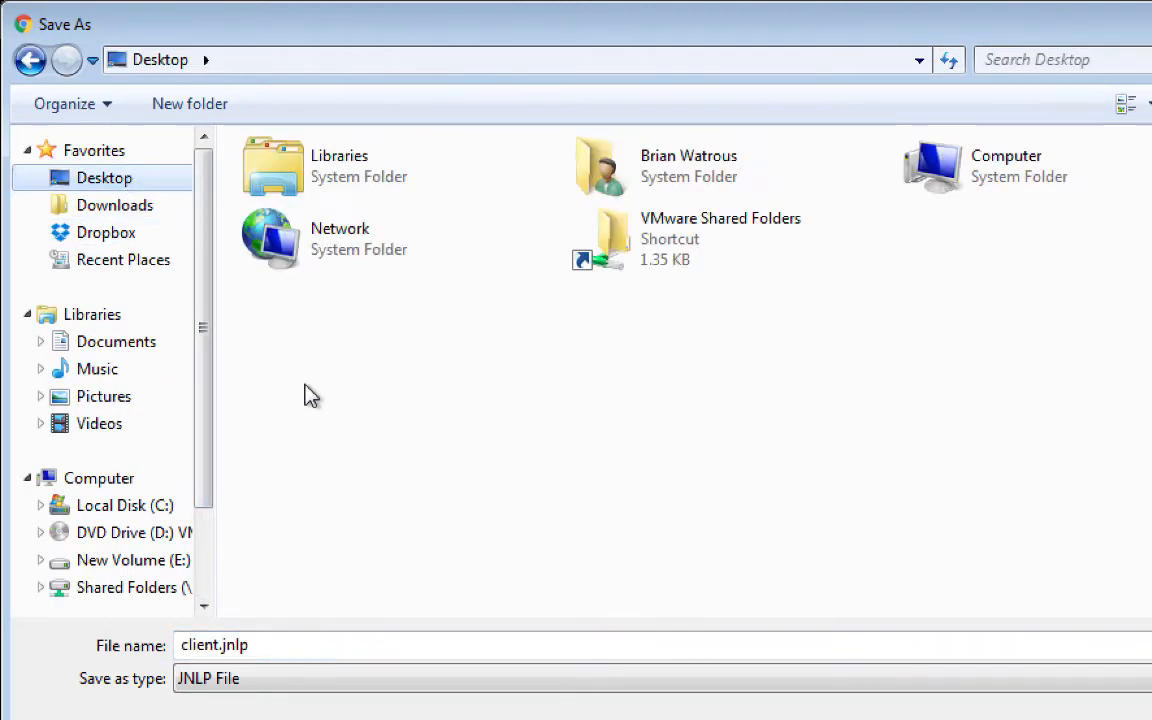
click(265, 645)
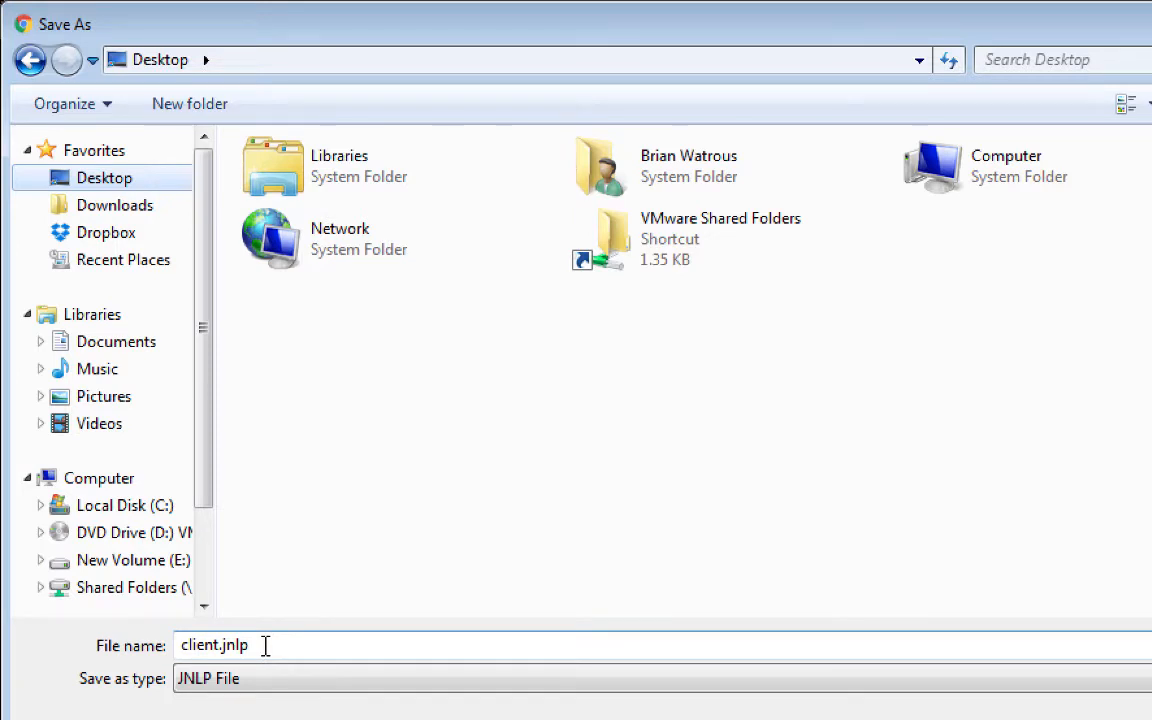
key(Left)
key(Left)
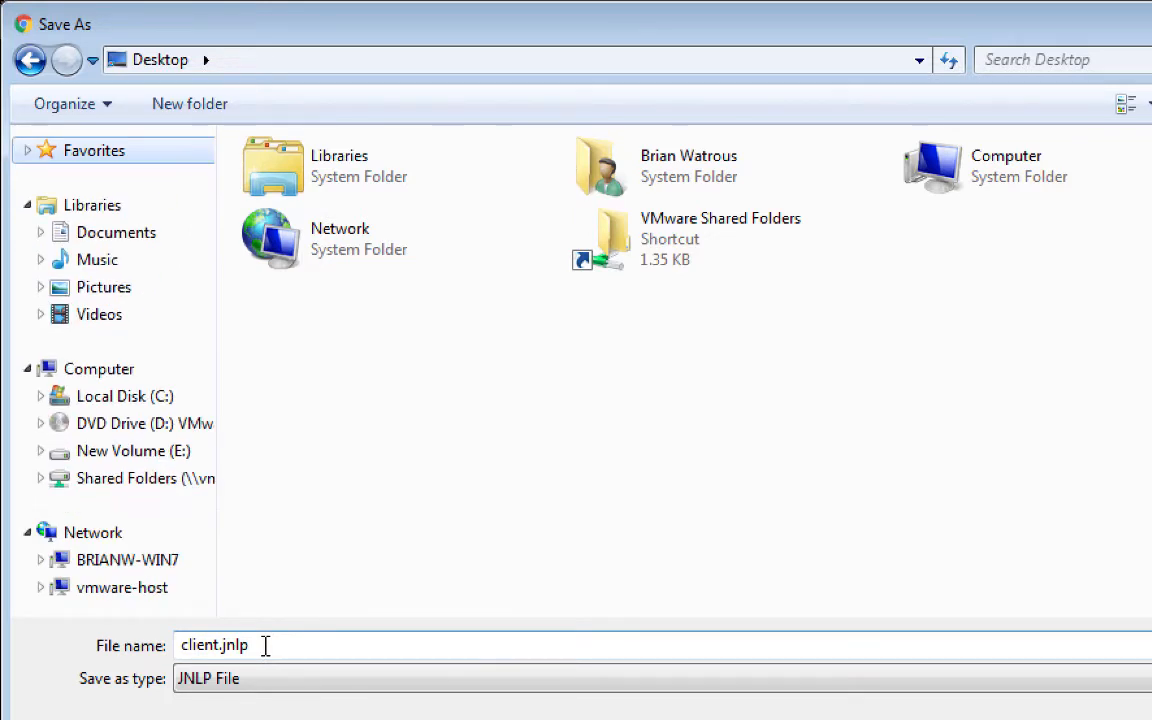
click(188, 649)
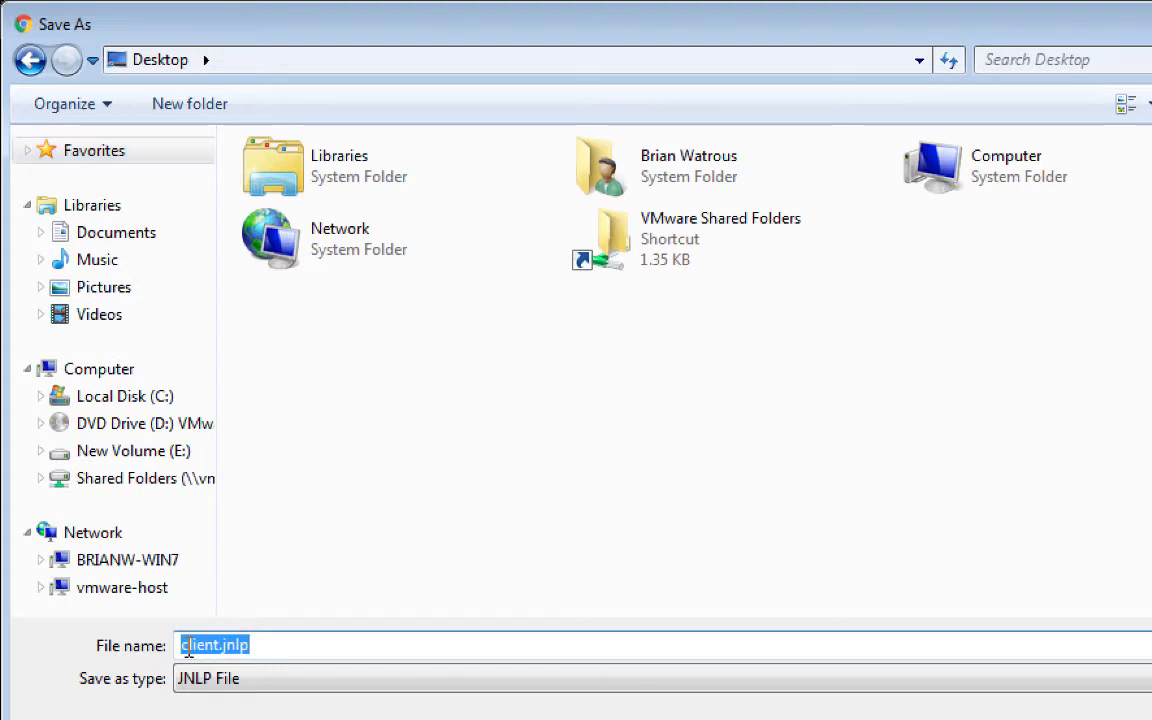
drag(188, 649, 151, 650)
text(O)
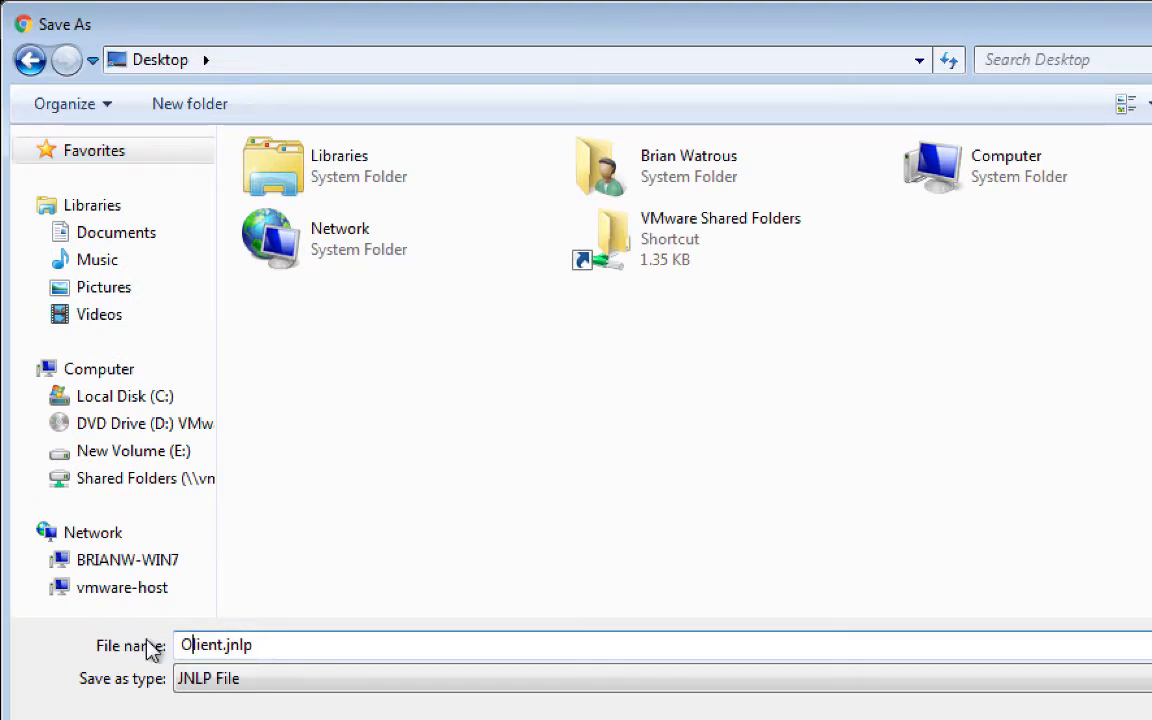
text(rchestrator C)
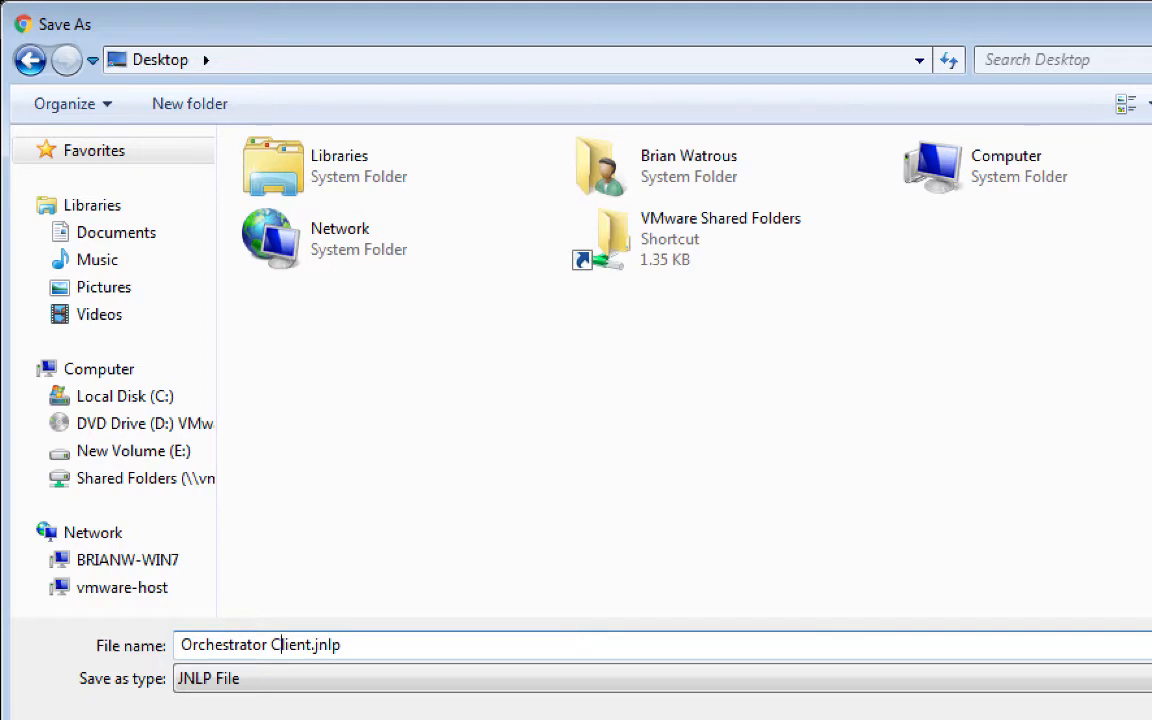
click(407, 648)
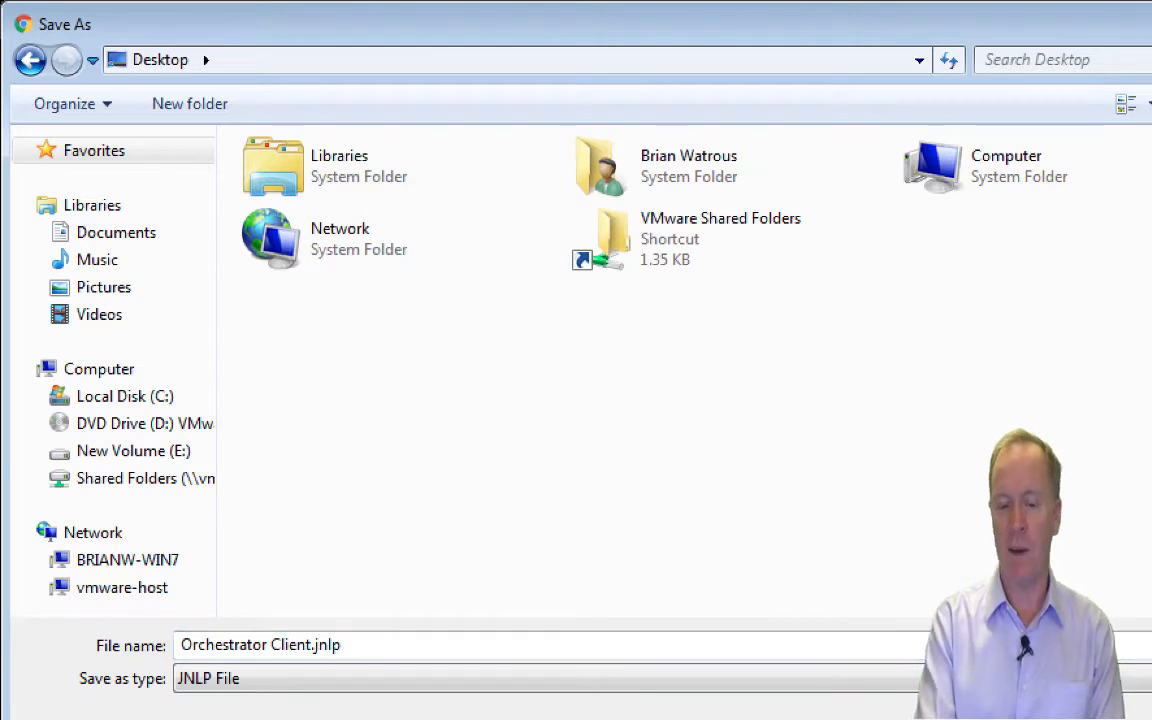
key(Return)
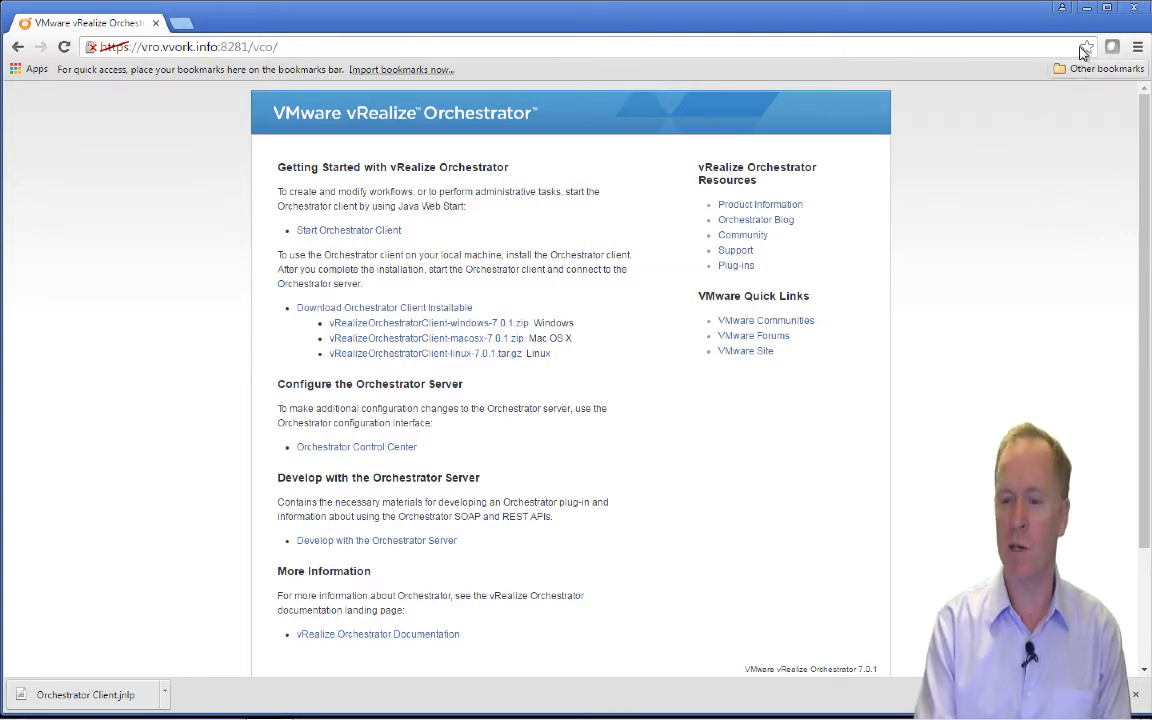
Close Chrome, launch Orchestrator Client.jnlp from the desktop and accept the certificate warning.
click(1133, 14)
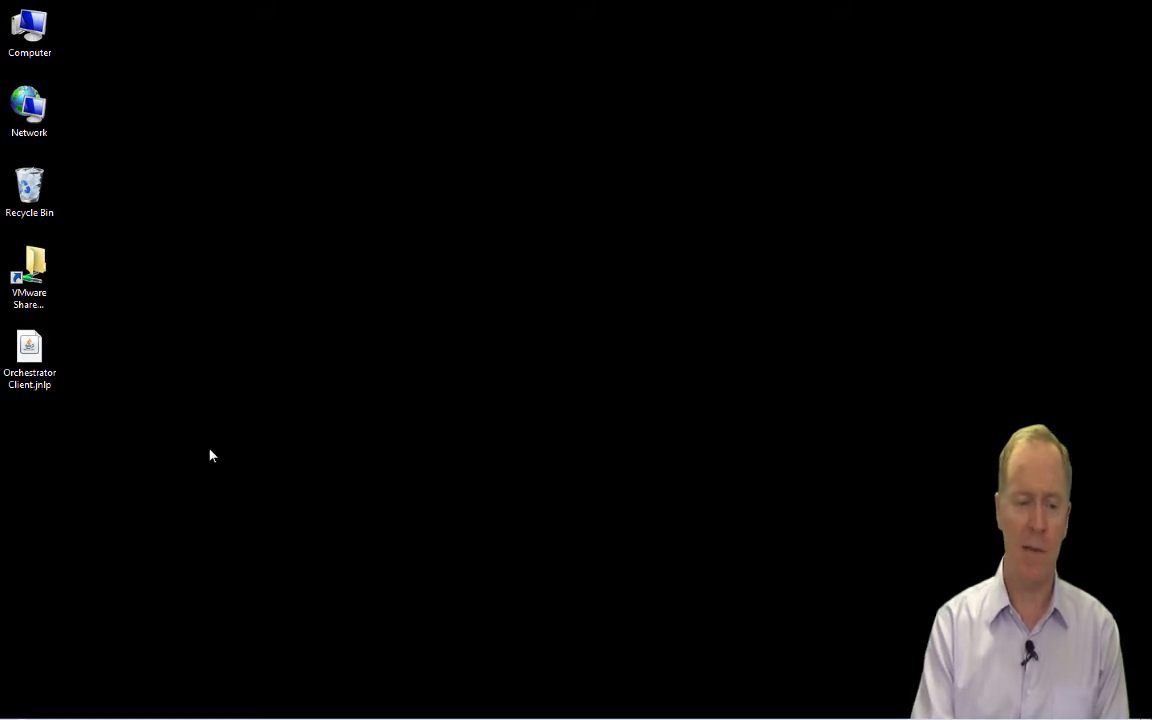
click(21, 390)
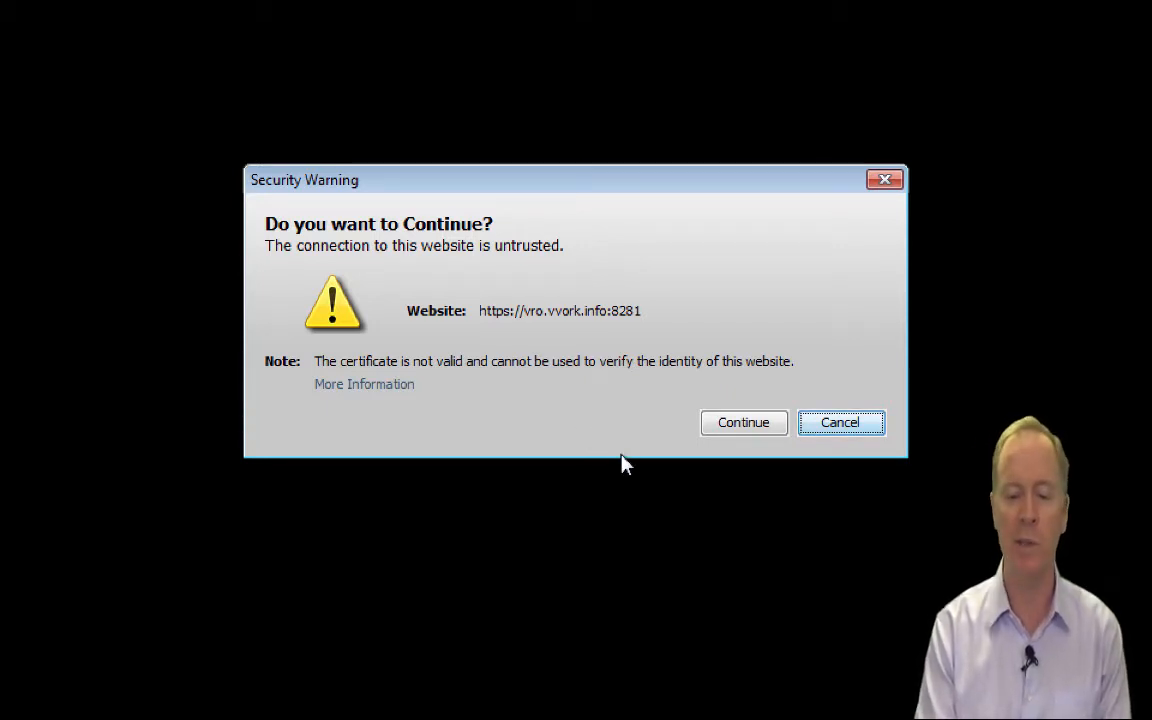
click(743, 424)
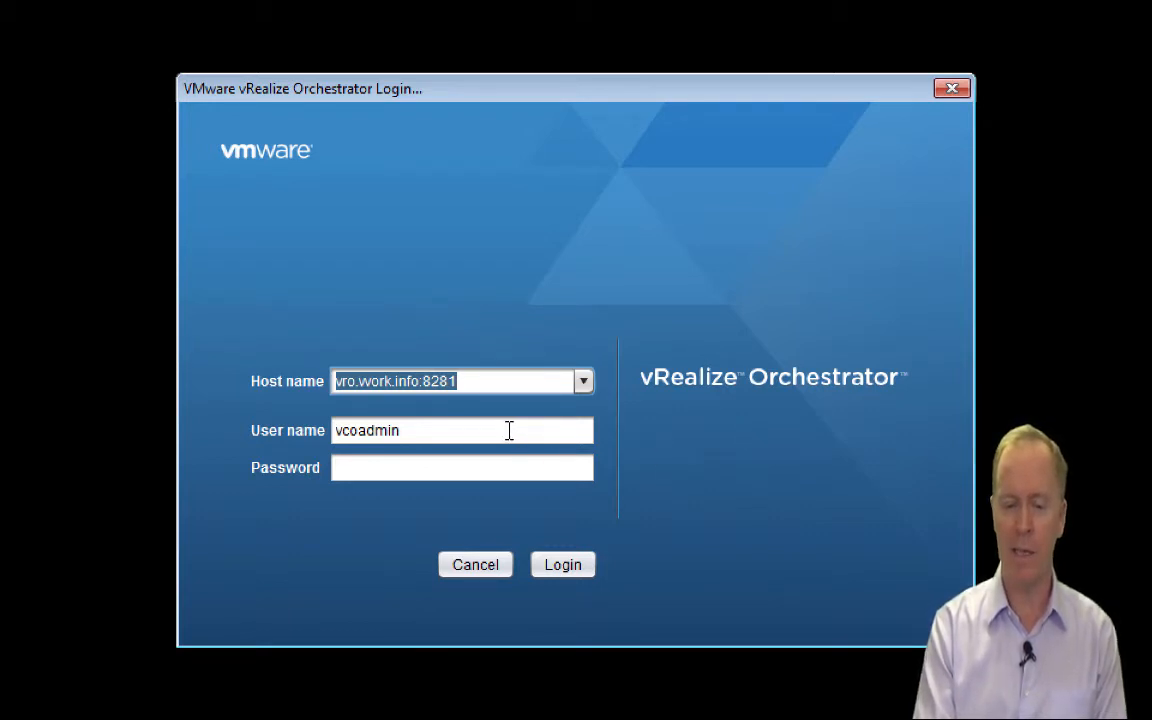
Keep the prefilled host and user name, enter the account password, and submit the login.
key(Tab)
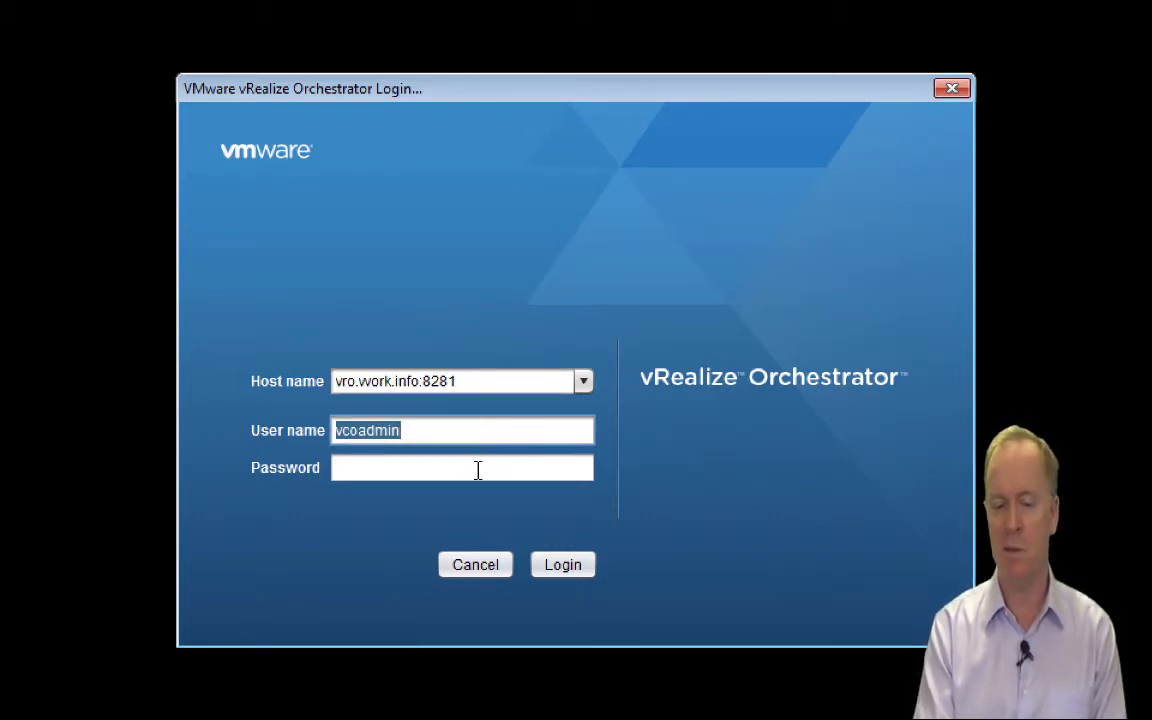
key(Tab)
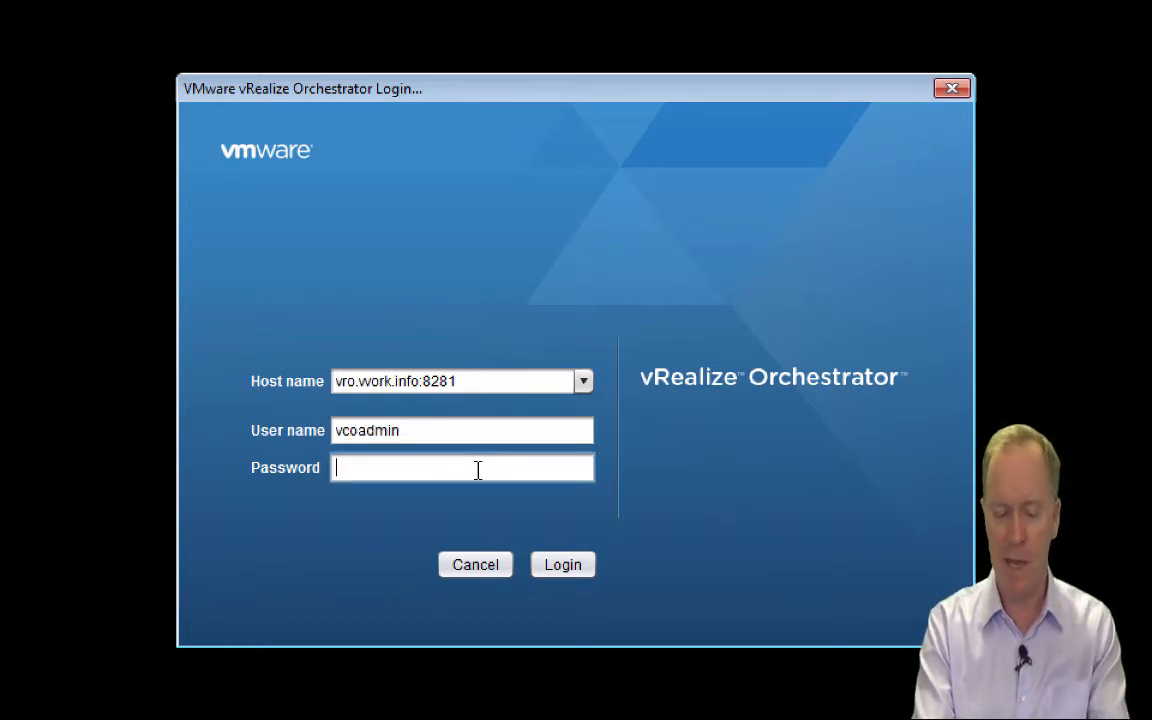
text(*****)
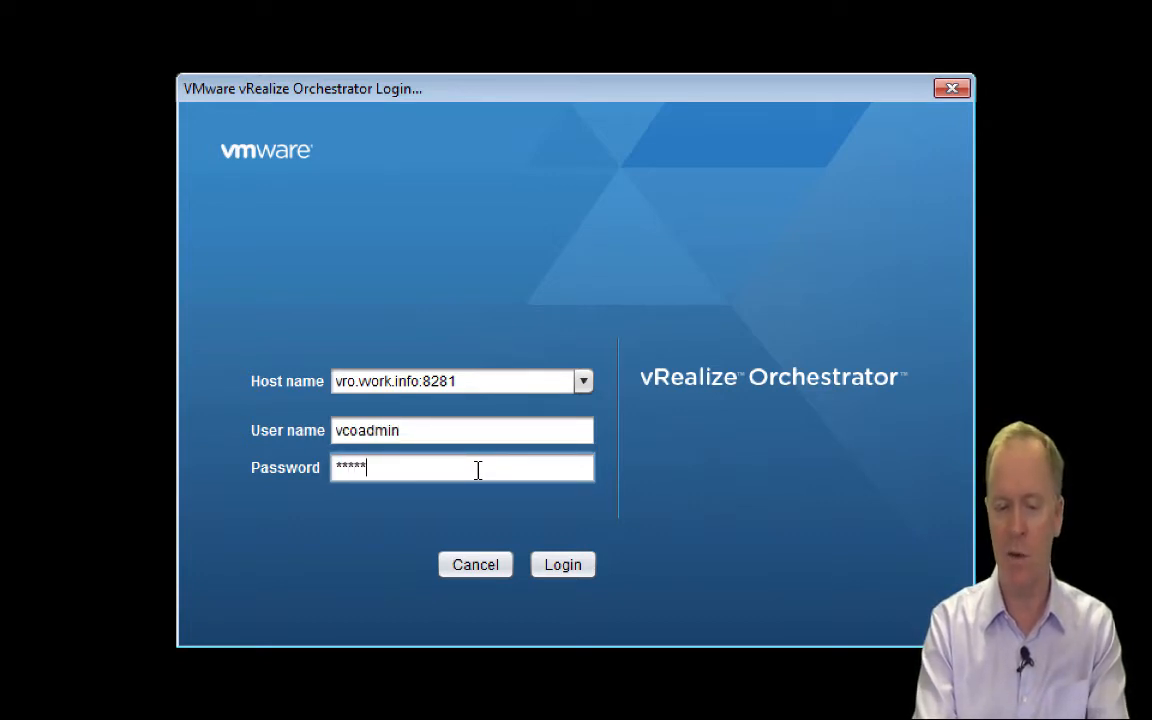
text(***)
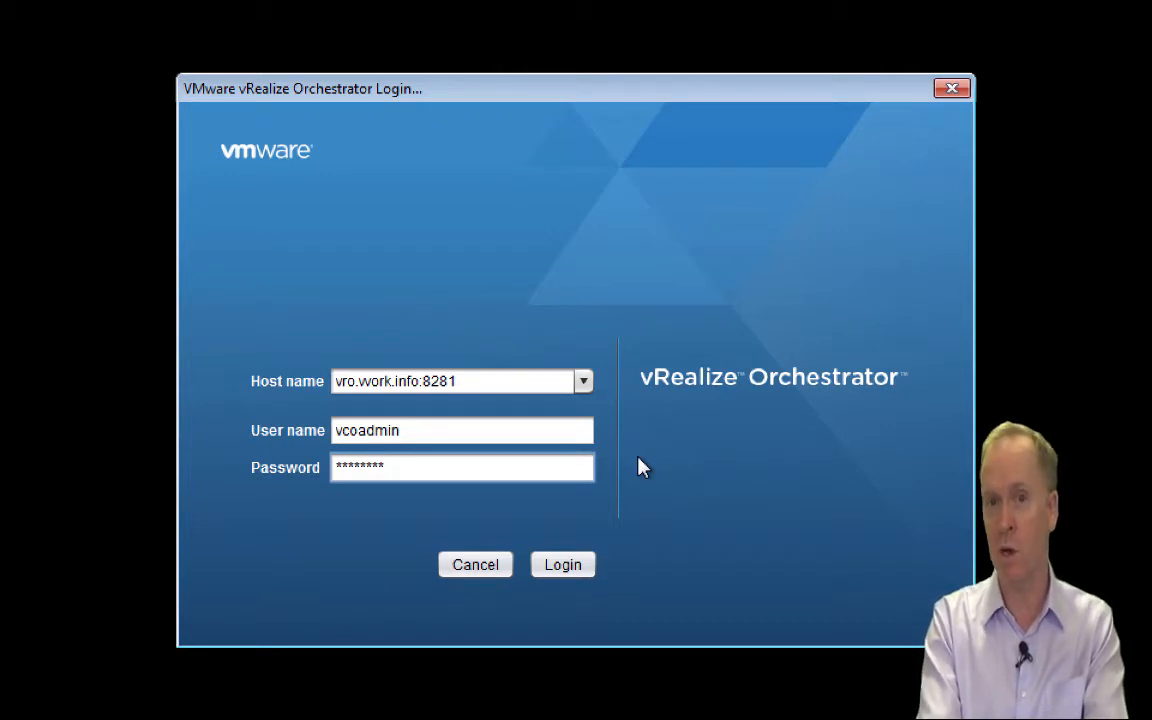
click(566, 577)
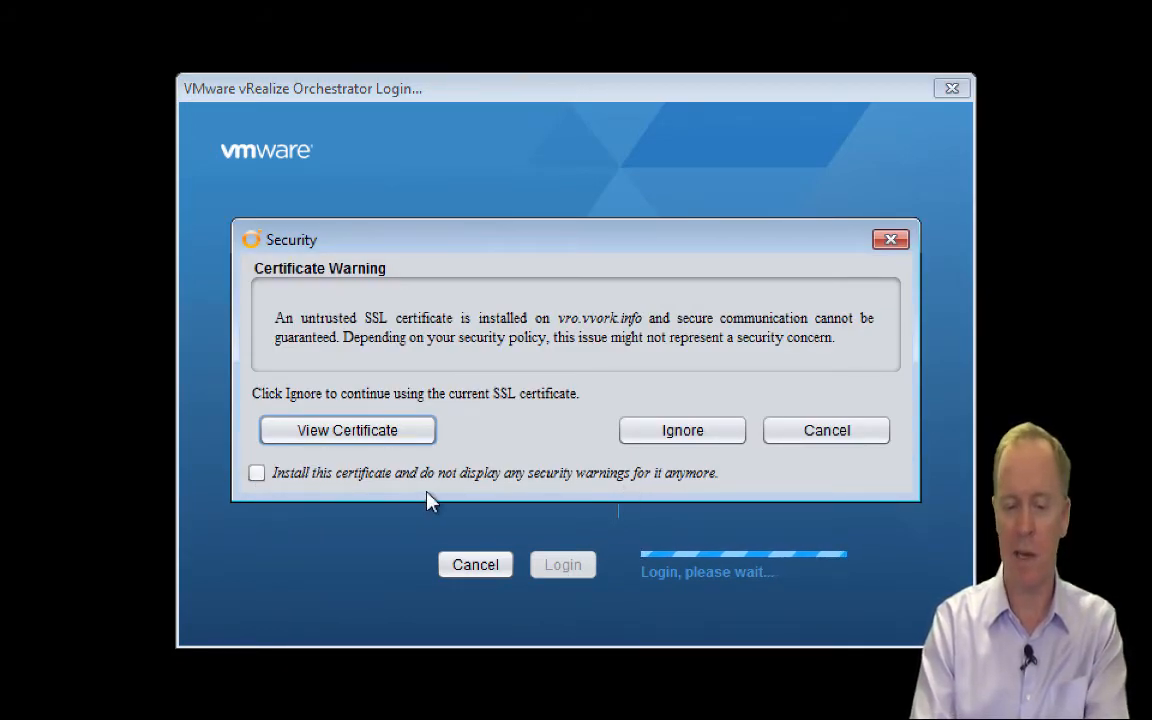
Ignore the untrusted SSL certificate warning for vro.vvork.info to complete the login.
click(699, 440)
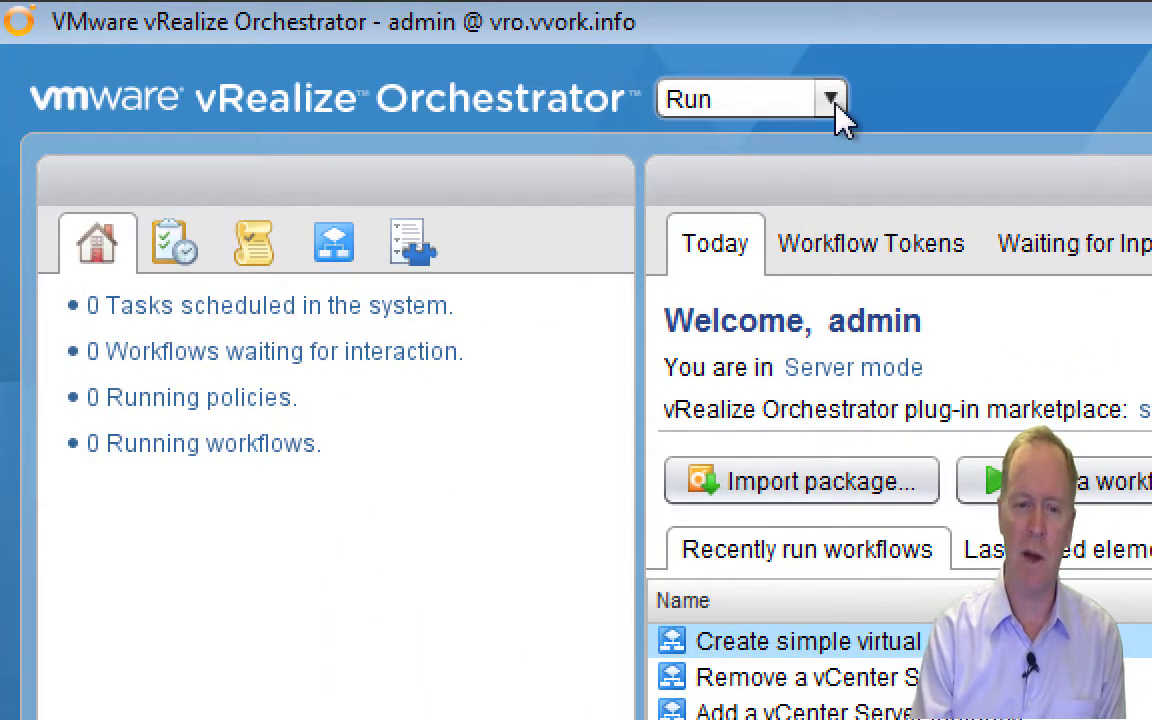
Toggle the client mode between Design and Run, leaving it in Design mode.
click(835, 104)
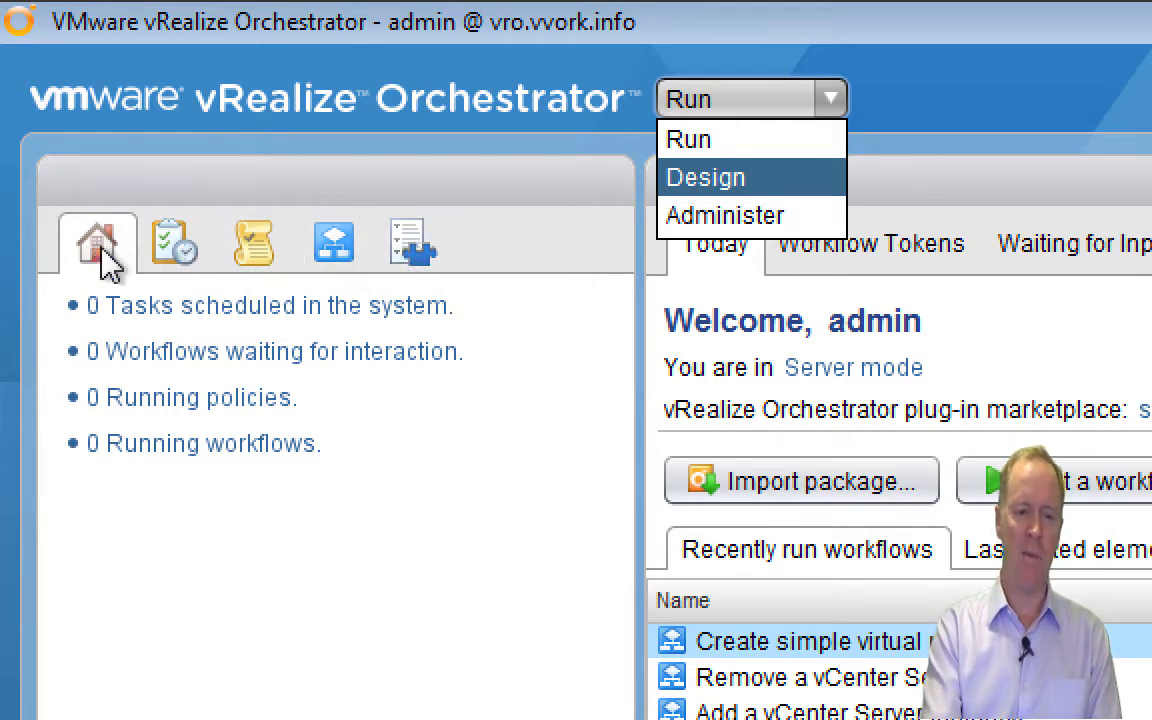
click(703, 182)
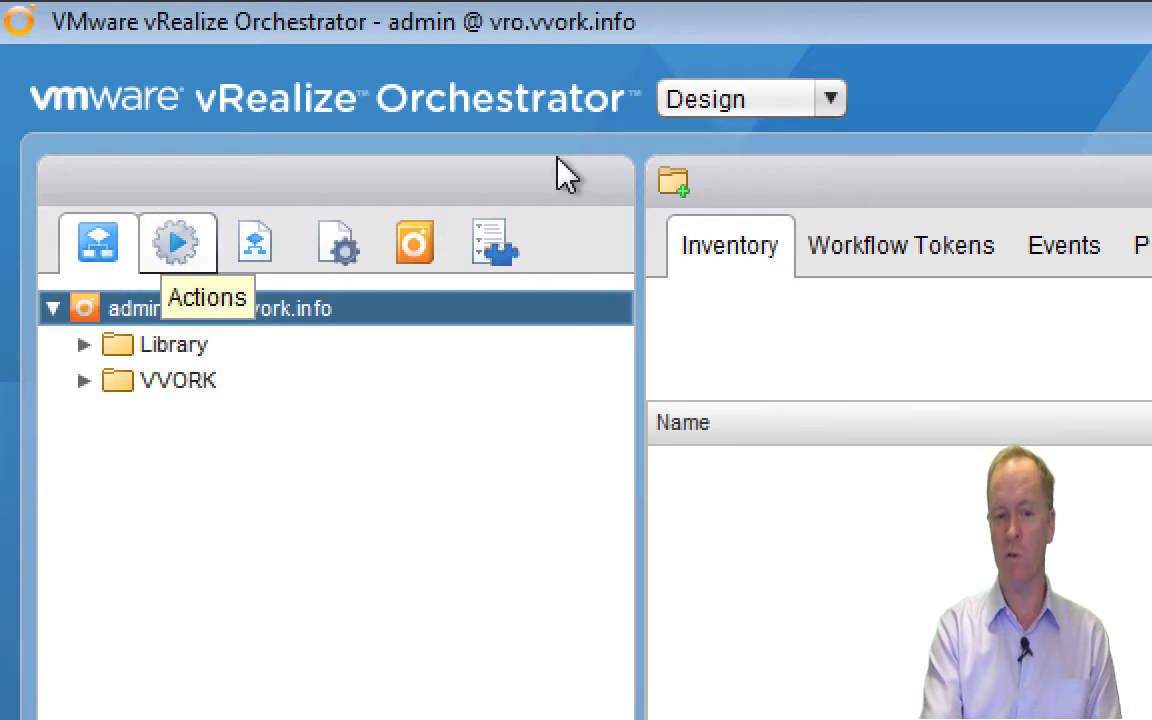
click(730, 105)
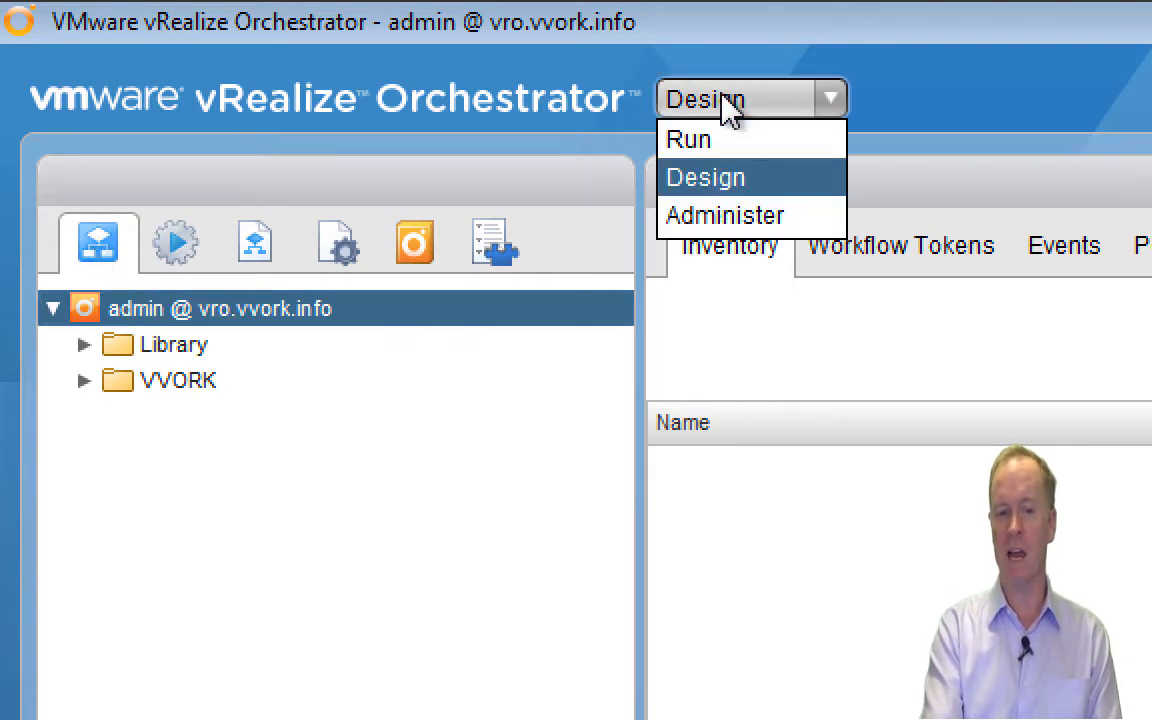
click(722, 147)
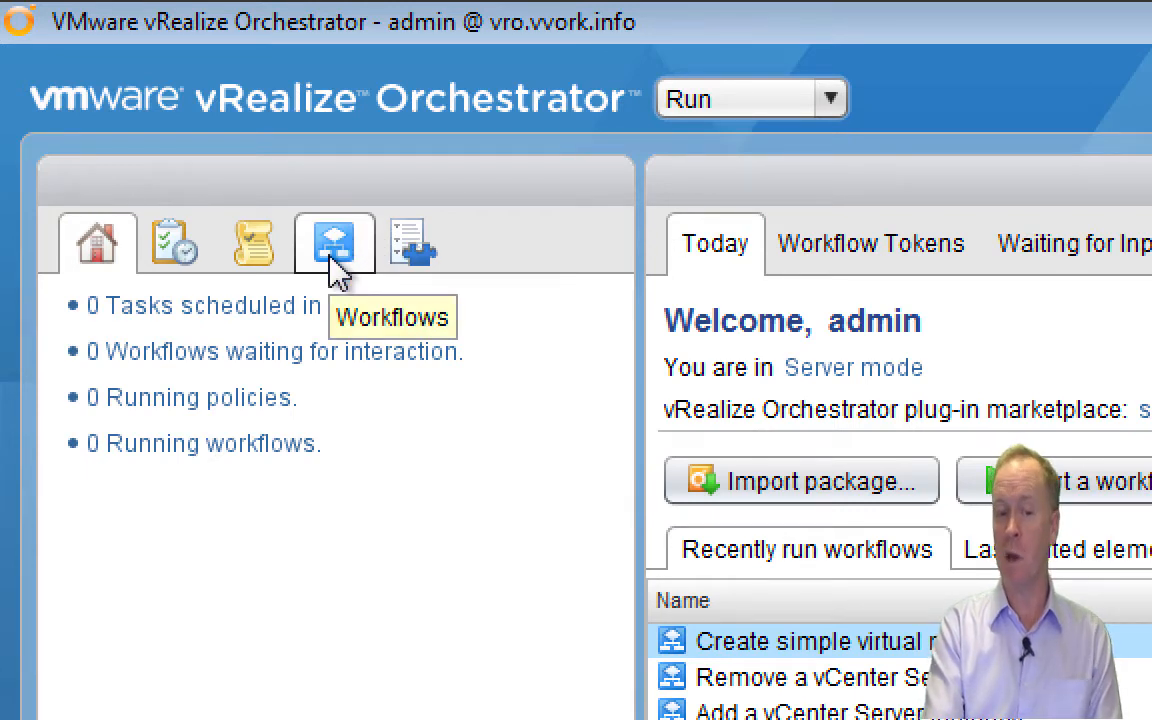
click(726, 110)
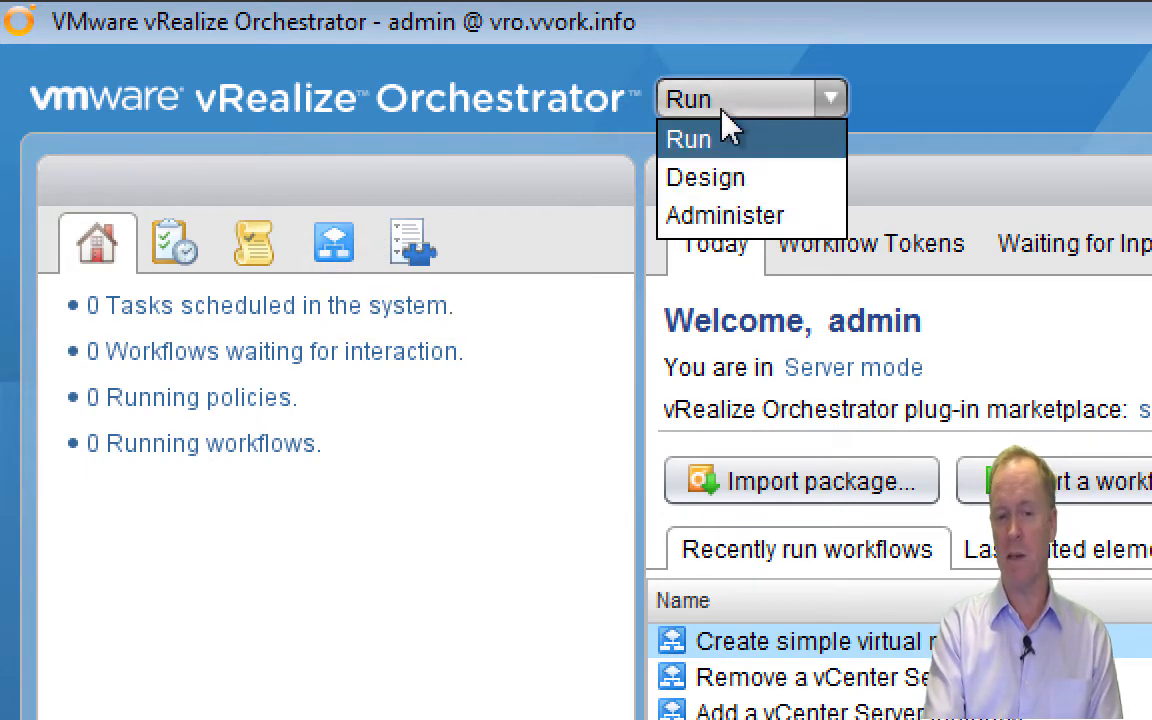
click(729, 182)
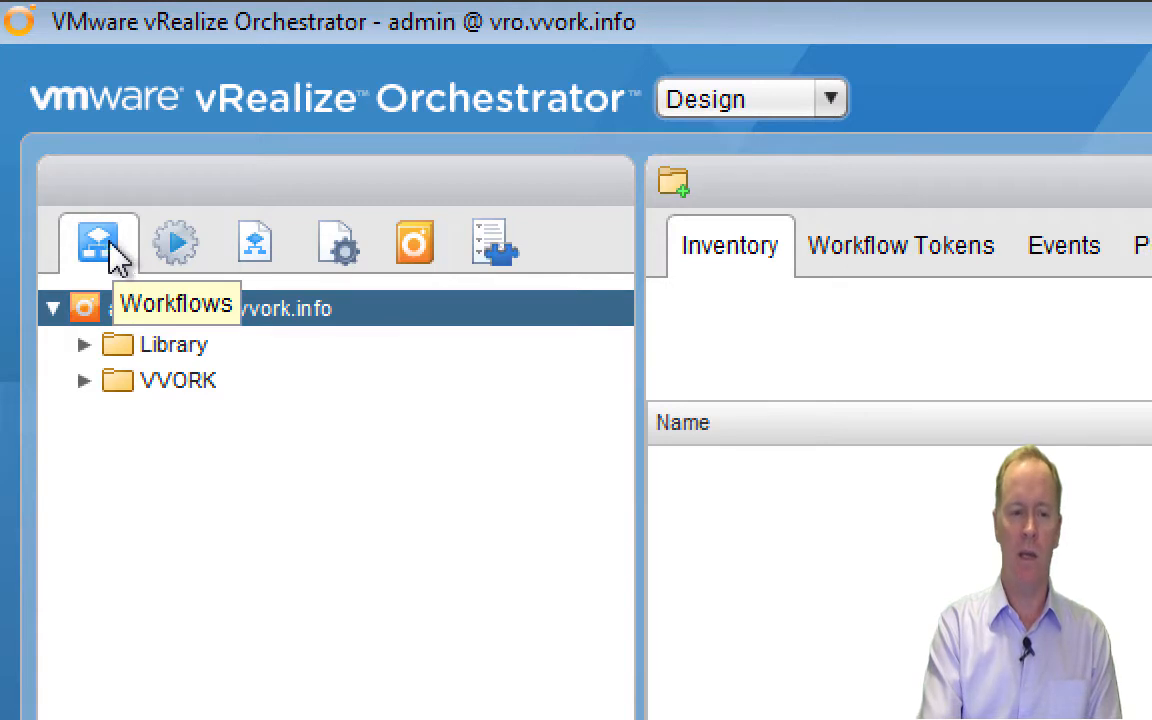
Expand the server tree down through Library > vCenter > Virtual Machine management.
click(52, 309)
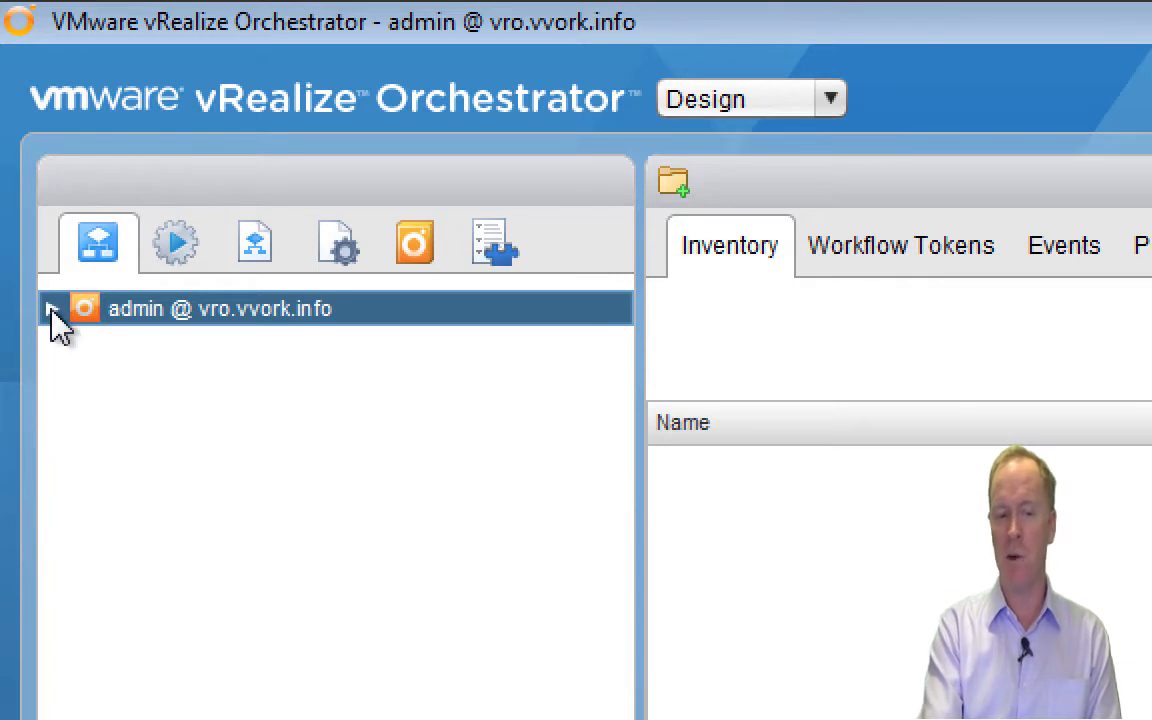
click(52, 309)
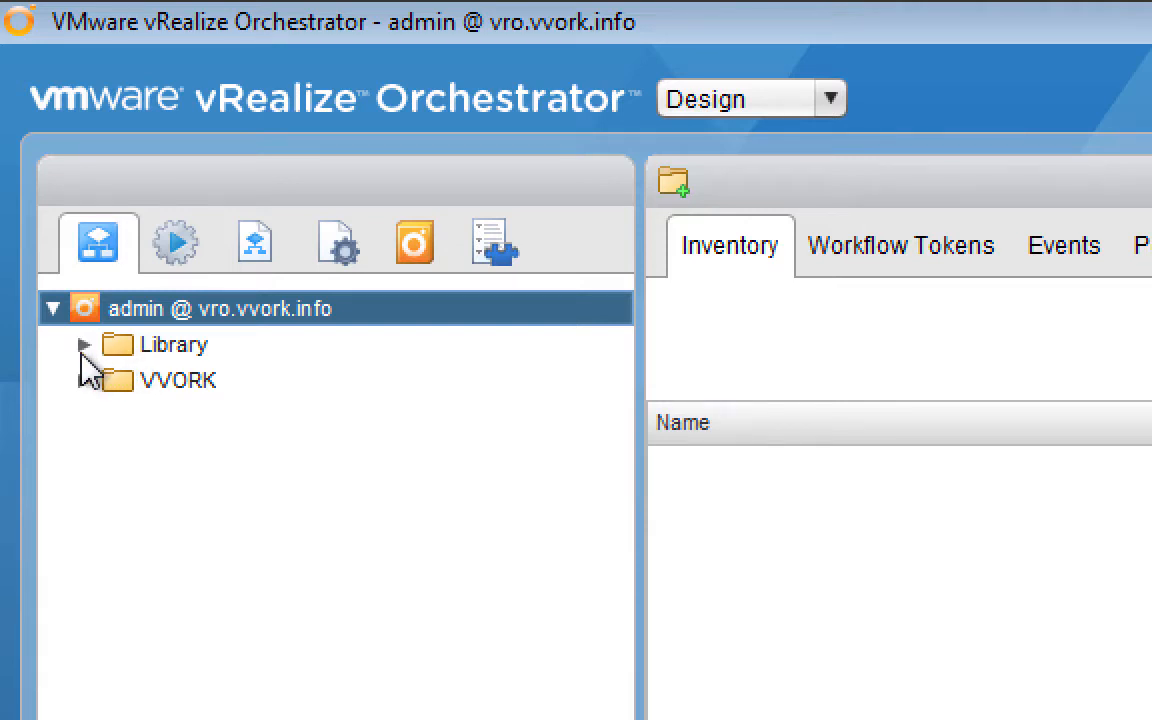
click(84, 346)
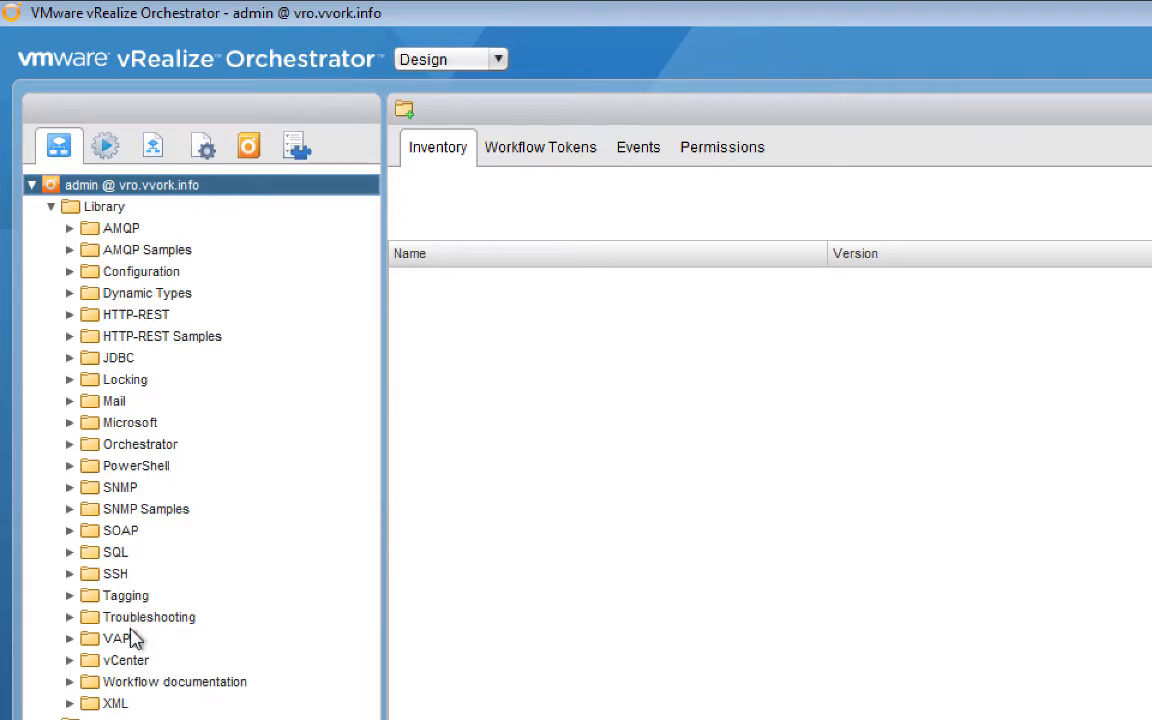
click(69, 660)
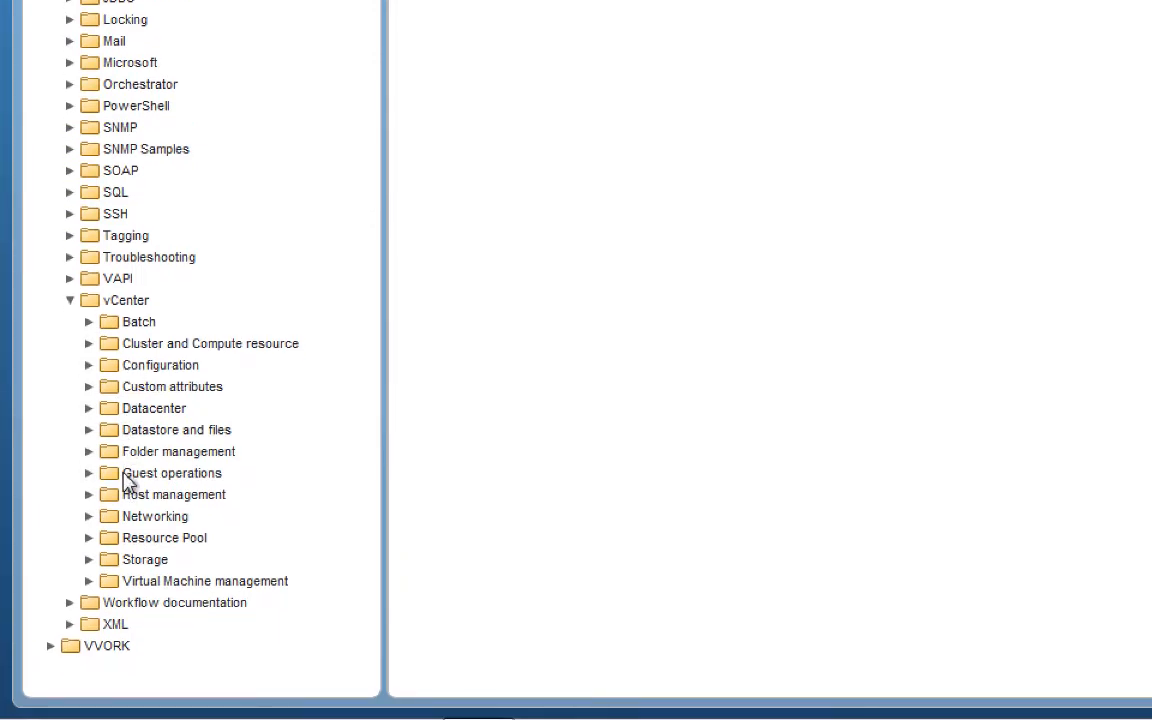
click(89, 581)
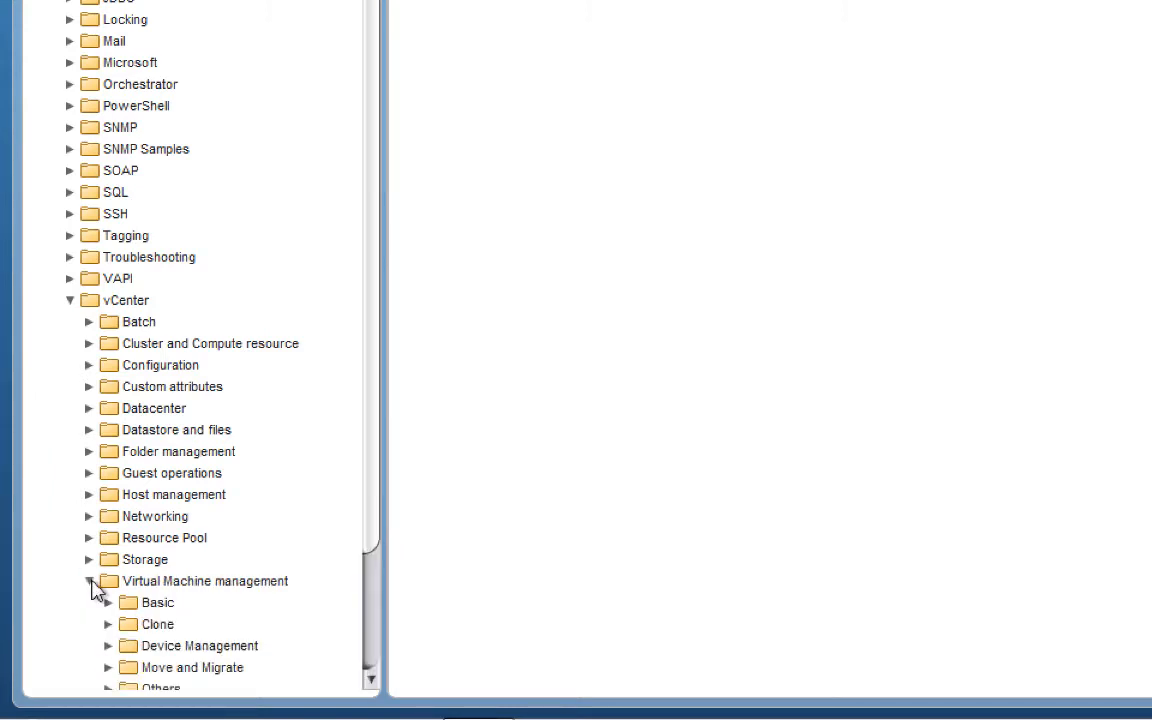
View Create simple virtual machine under Basic, then collapse the vCenter folder.
click(370, 626)
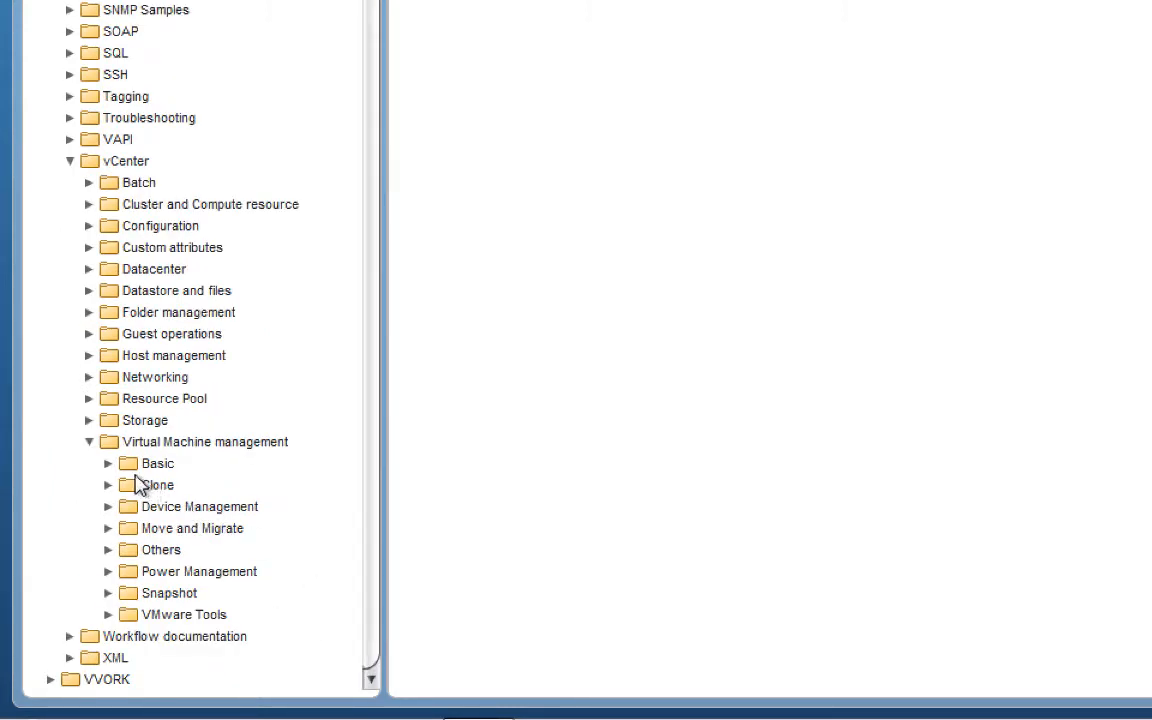
click(108, 466)
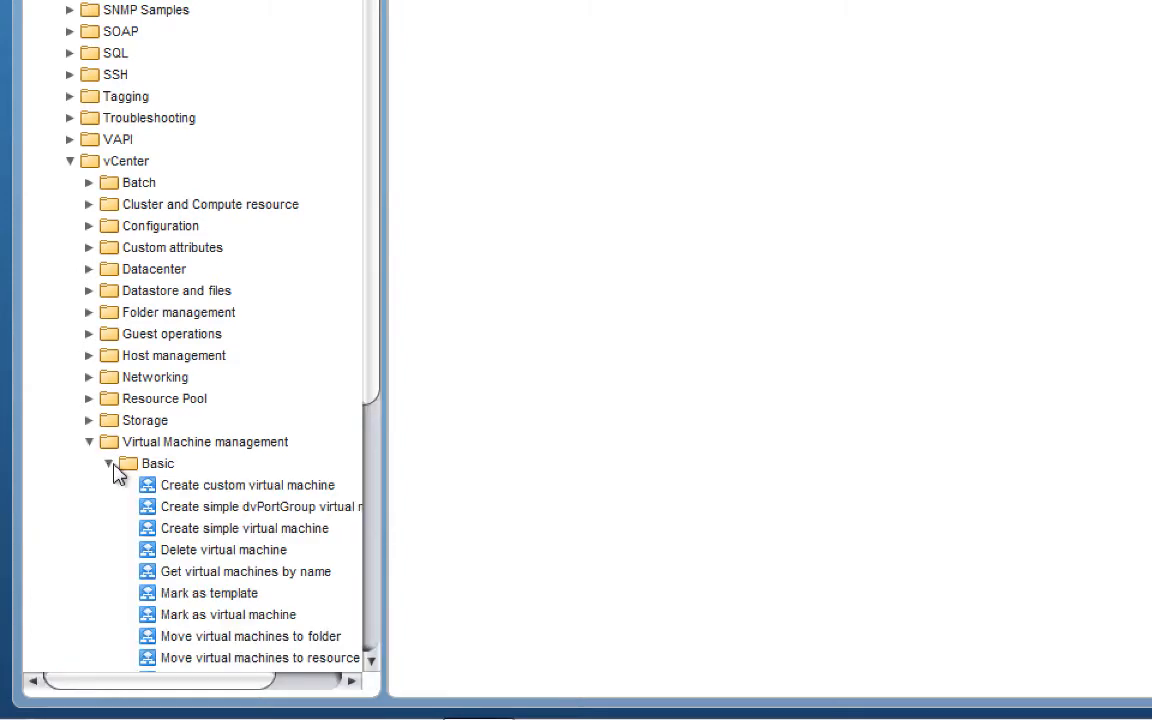
click(203, 530)
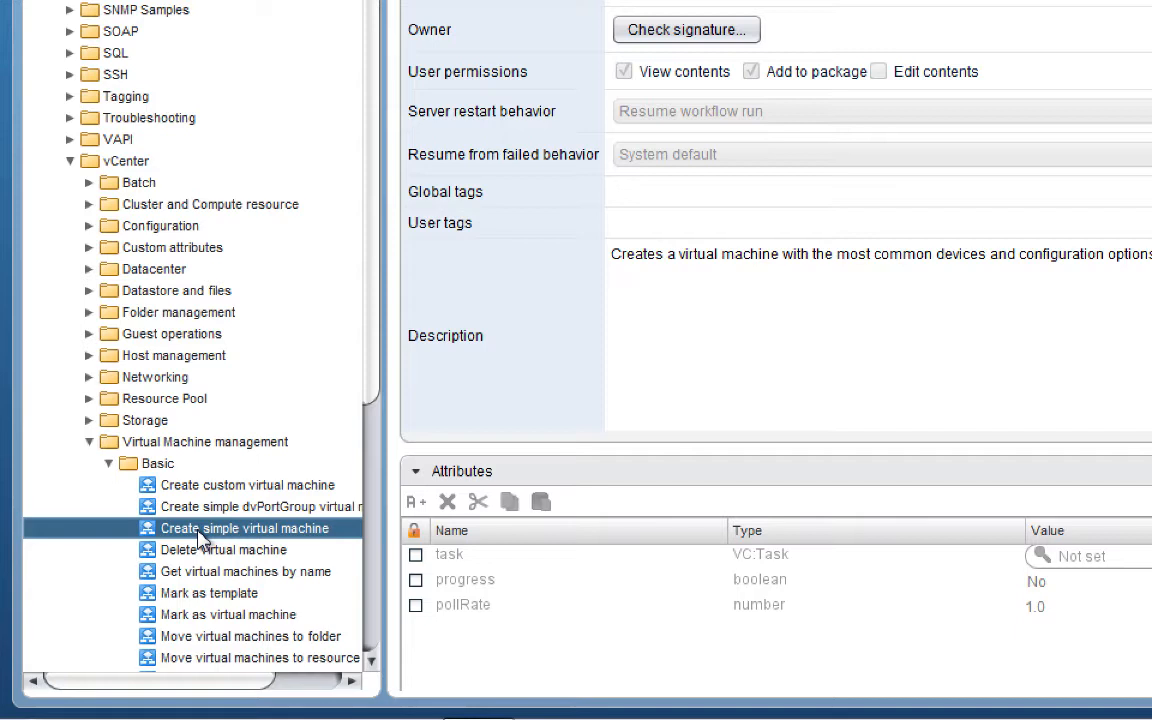
click(70, 161)
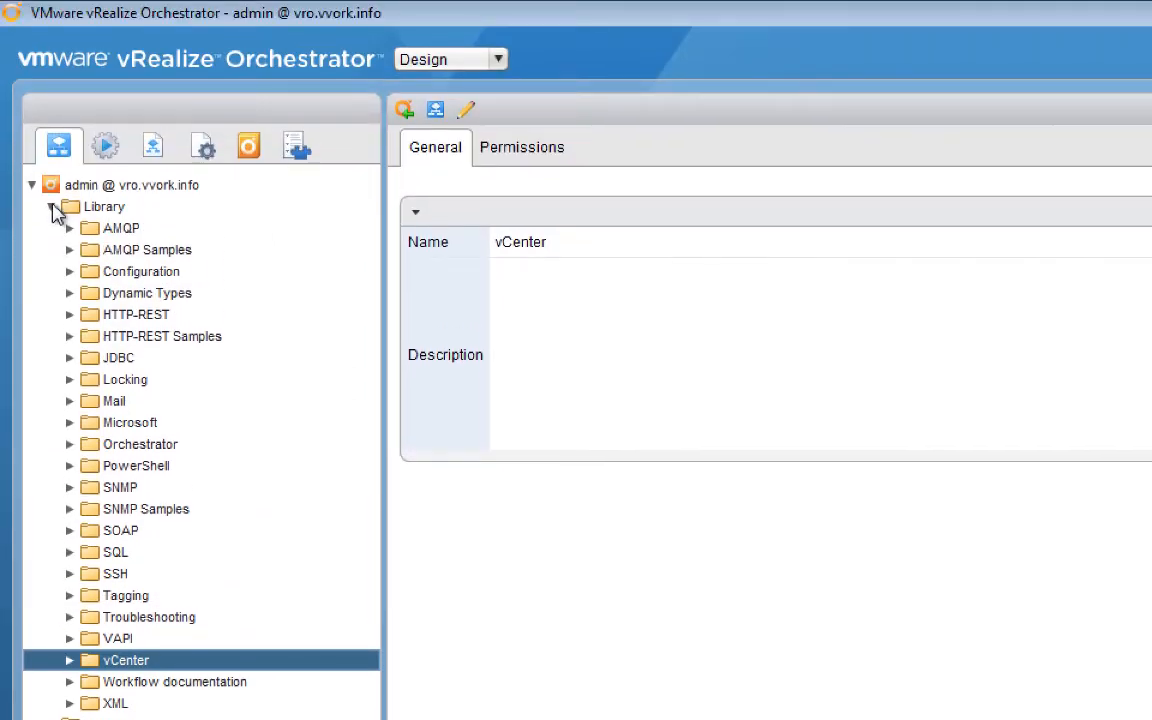
Collapse Library and open the Hello World workflow under VVORK > Hello World.
click(52, 207)
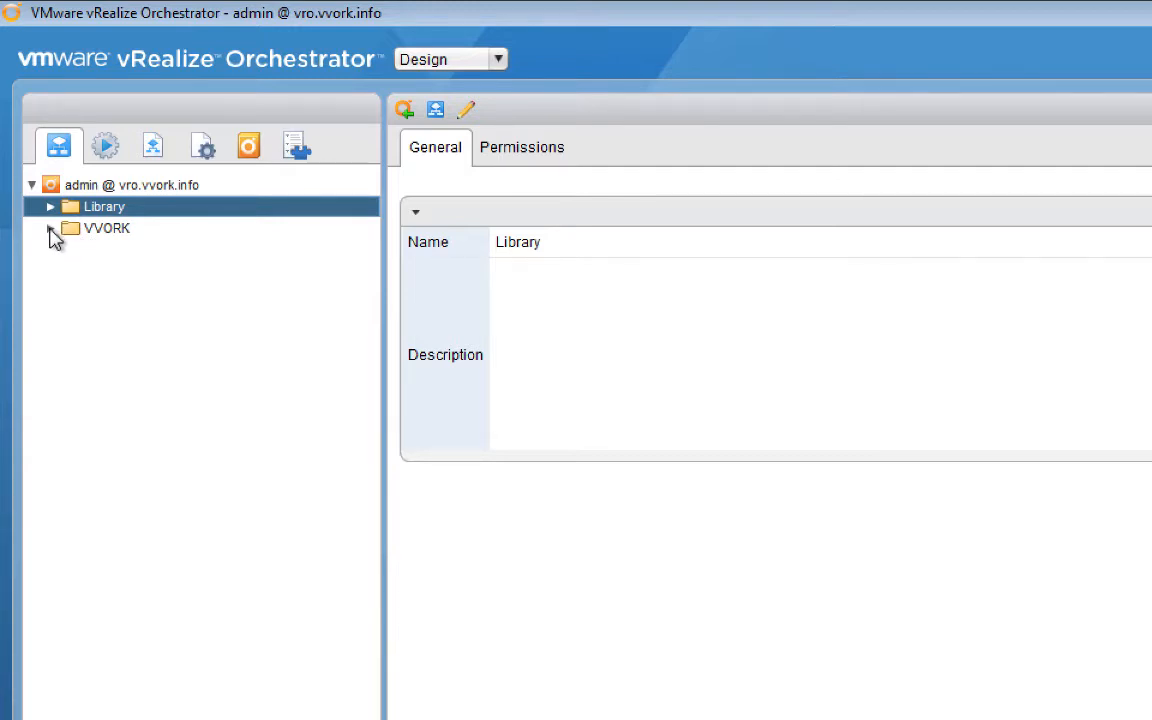
click(51, 229)
click(71, 251)
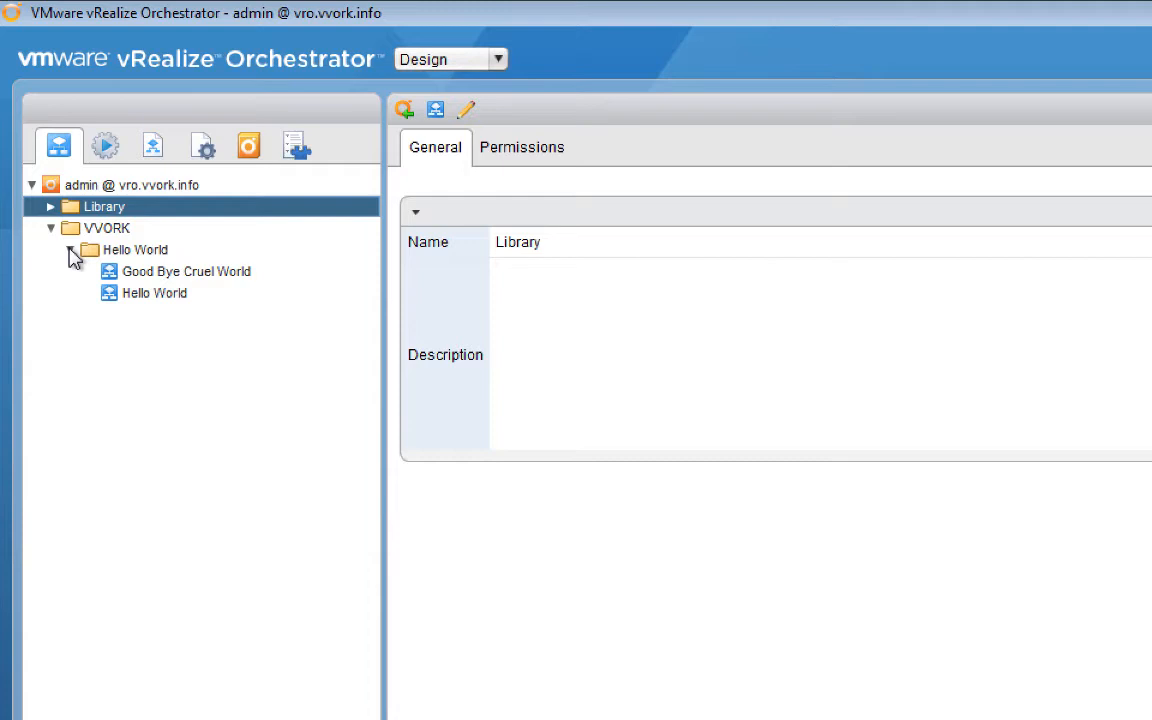
click(150, 302)
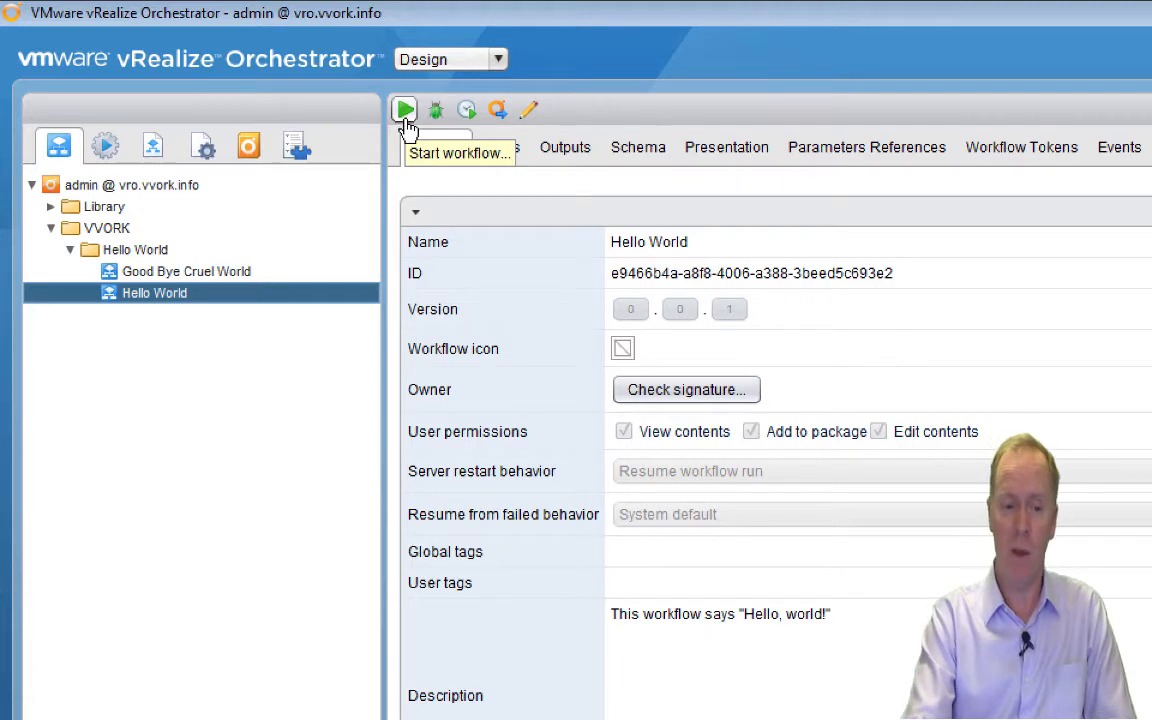
Start the Hello World workflow and reselect it to see its 23:50:10 run.
right_click(110, 302)
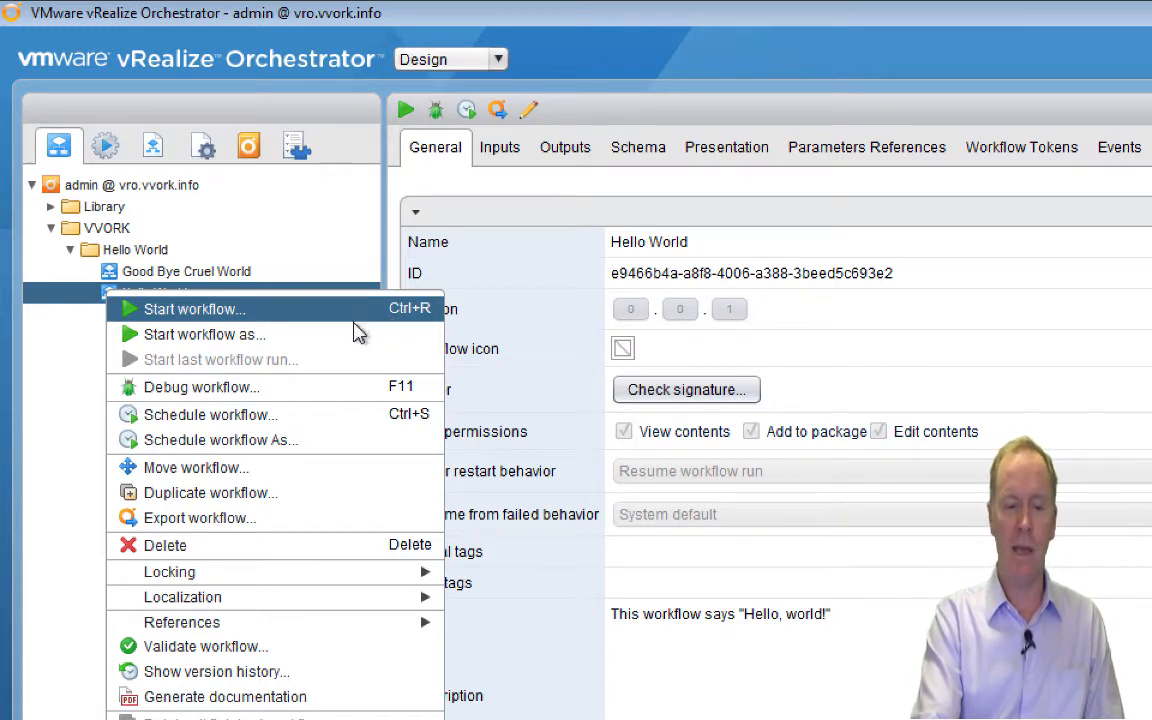
click(248, 320)
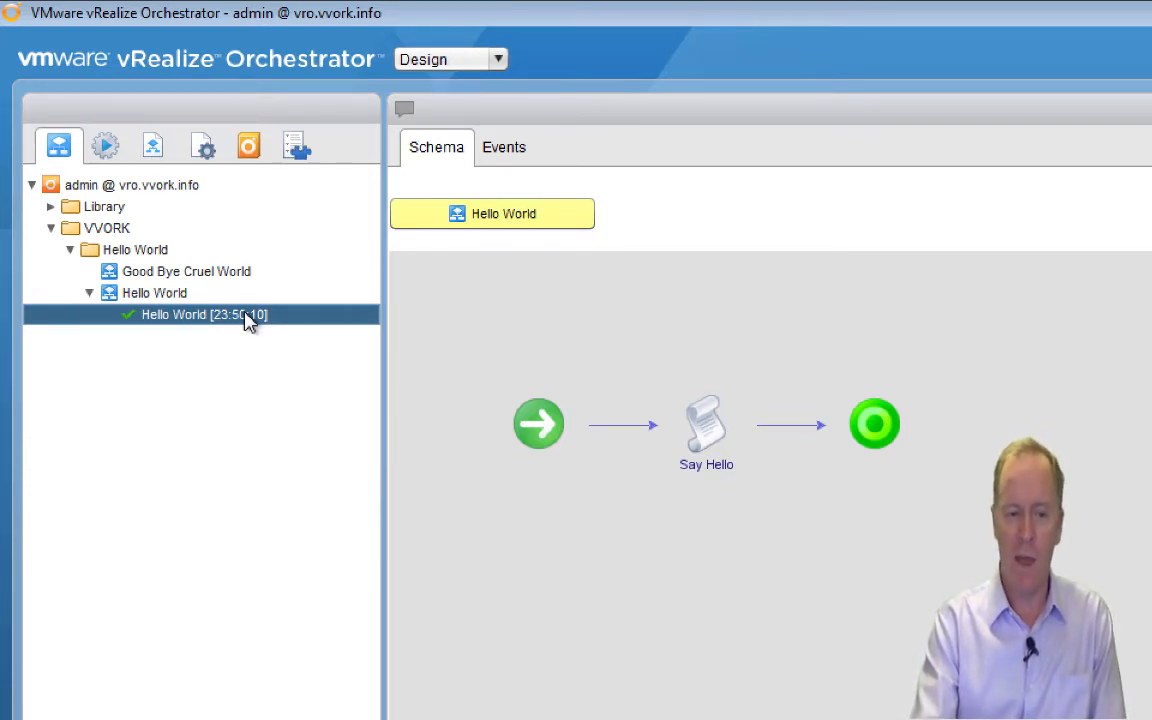
click(157, 299)
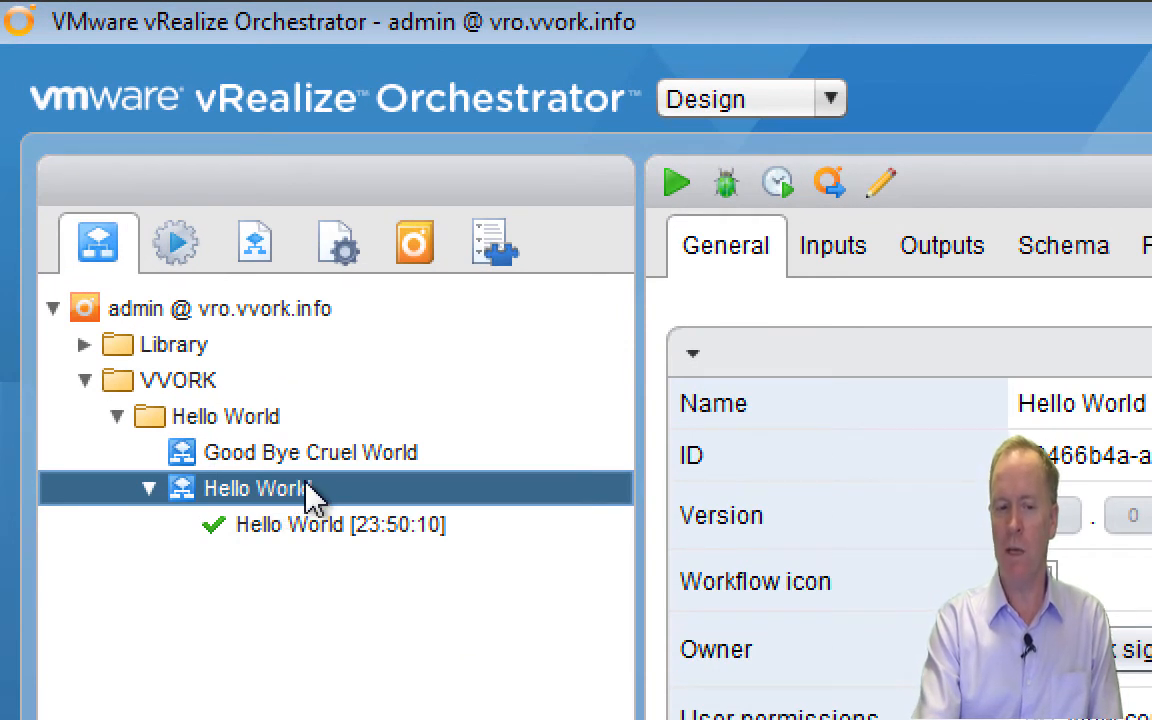
Open the Hello World [23:50:10] run to view its Say Hello schema and completed state.
click(343, 530)
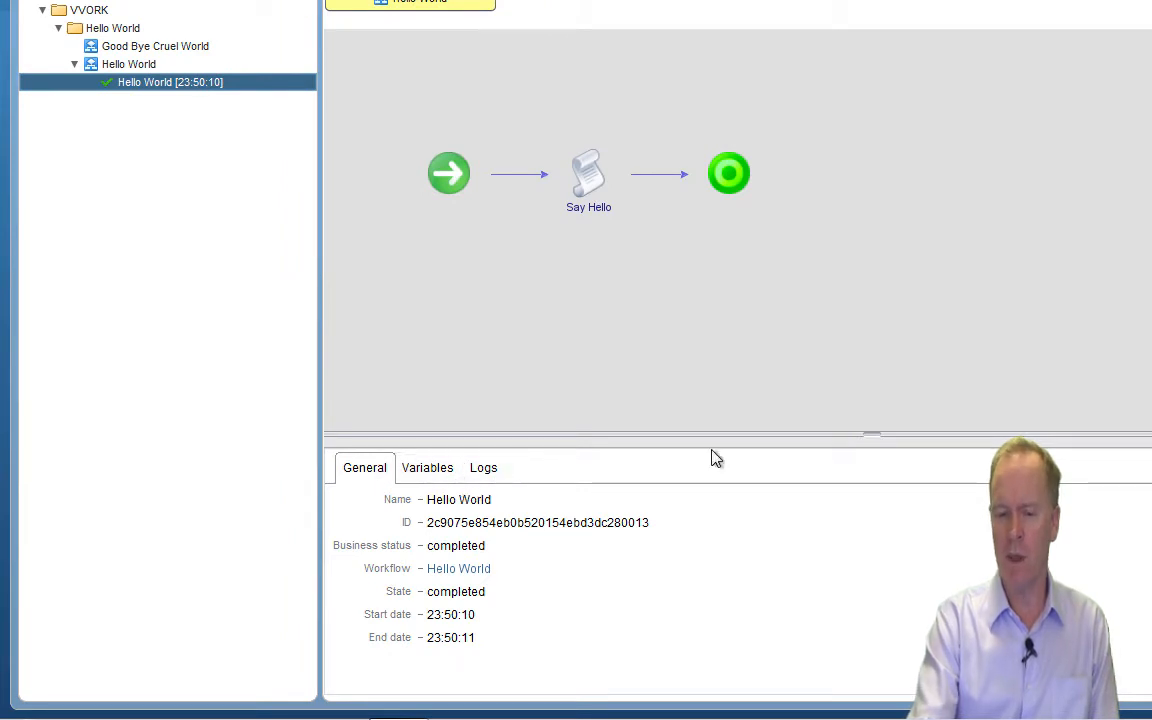
Drag the splitter up to enlarge the run details panel below the schema diagram.
drag(866, 432, 860, 361)
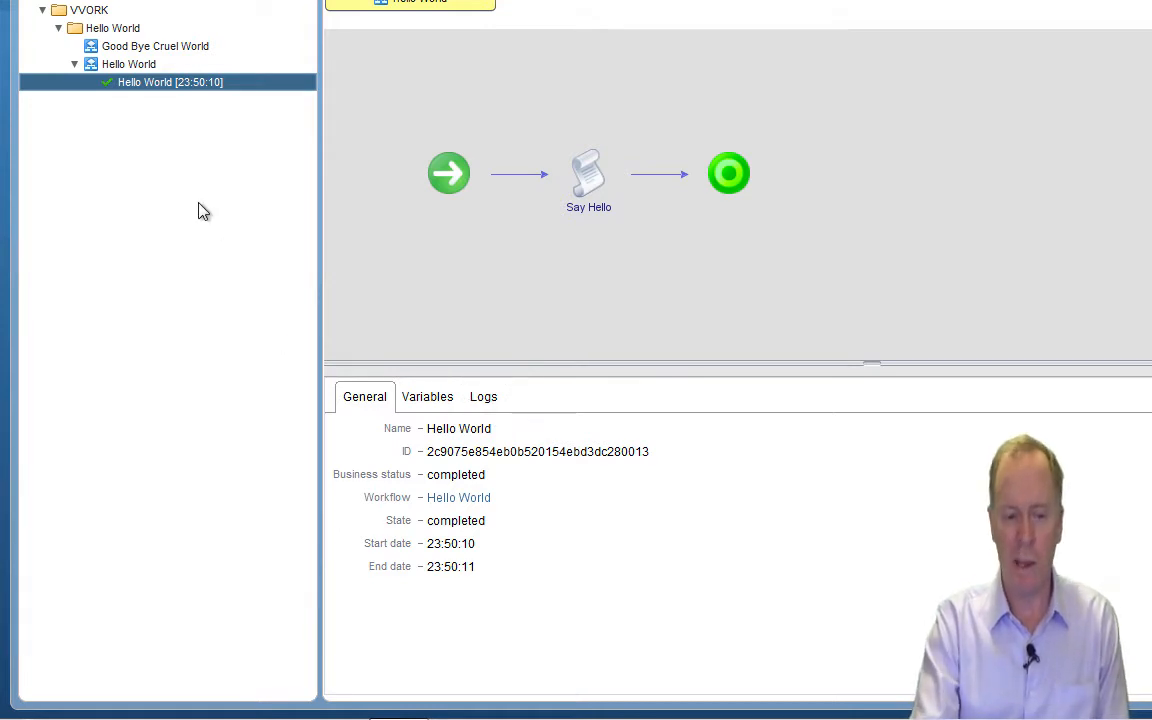
Start the Good Bye Cruel World workflow, producing a failed run [23:52:37].
click(119, 50)
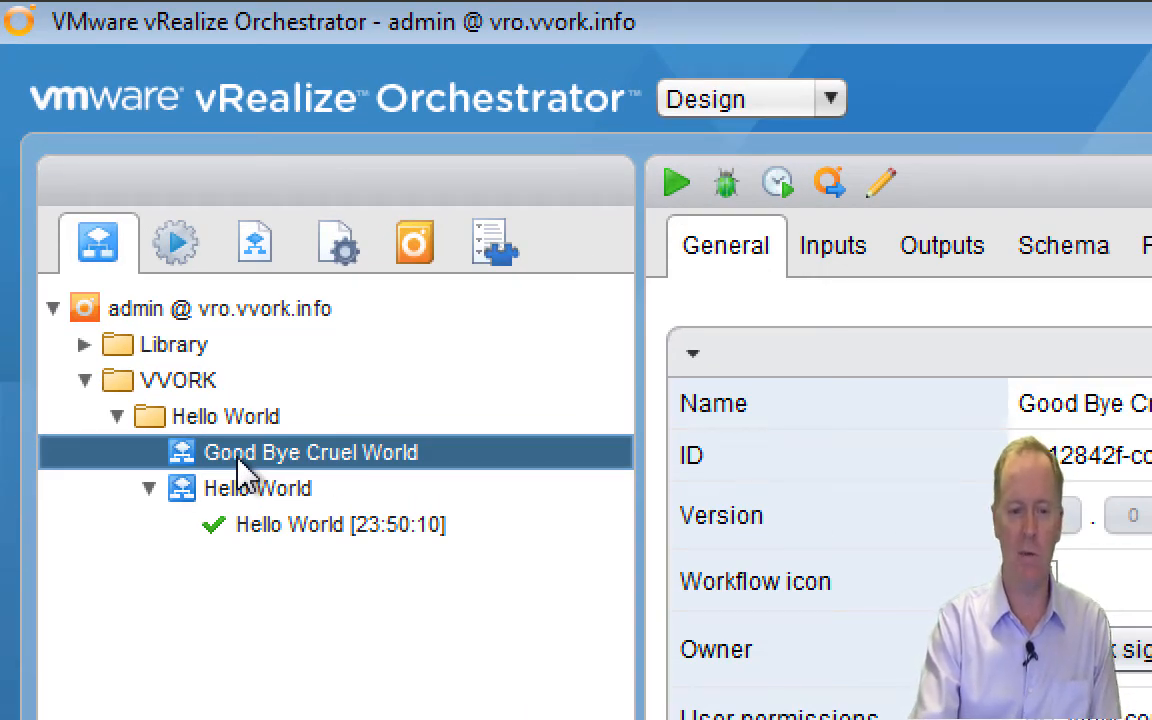
click(677, 195)
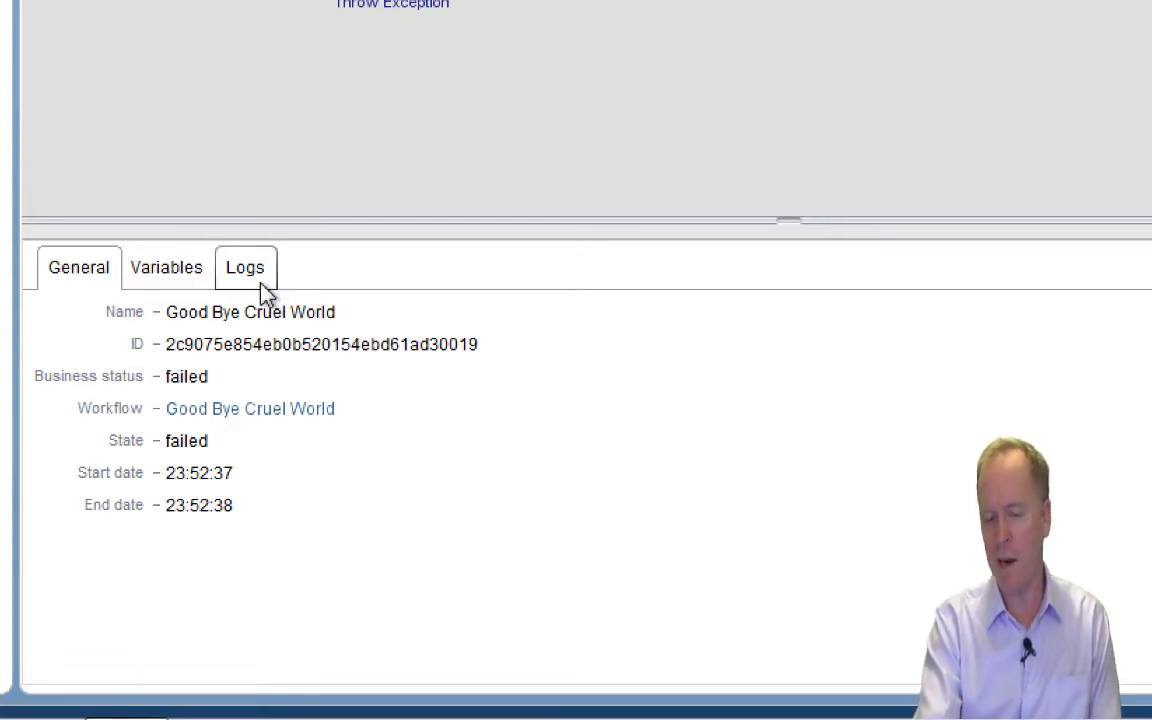
Show the failed run's Variables, revealing 'Exception messages are useful when debugging.'.
click(190, 283)
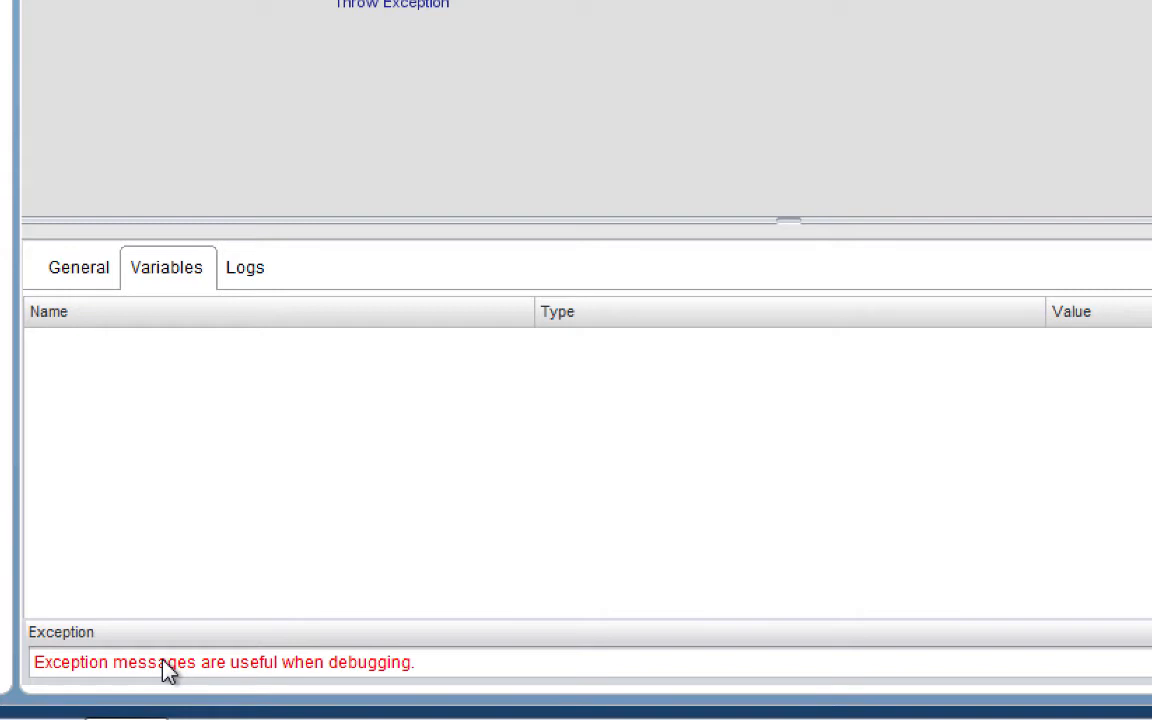
Show the Logs of the failed Good Bye Cruel World [23:52:37] run.
click(250, 280)
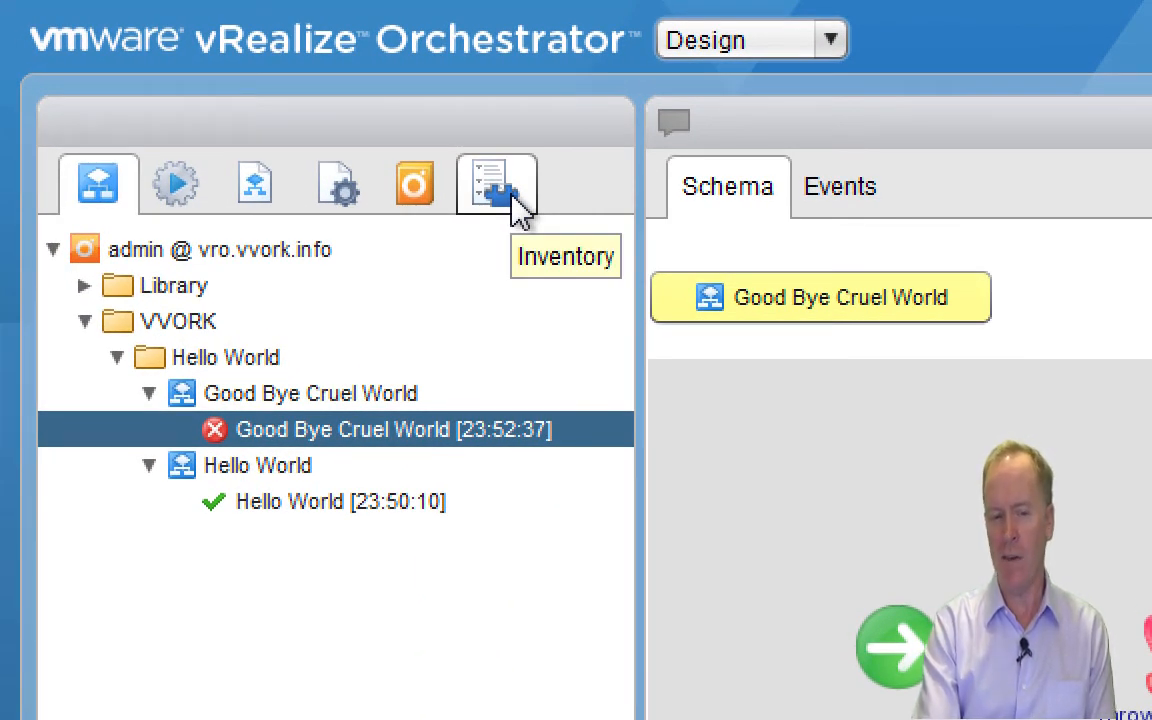
Switch to the Inventory view and expand the vCenter Server plug-in.
click(515, 205)
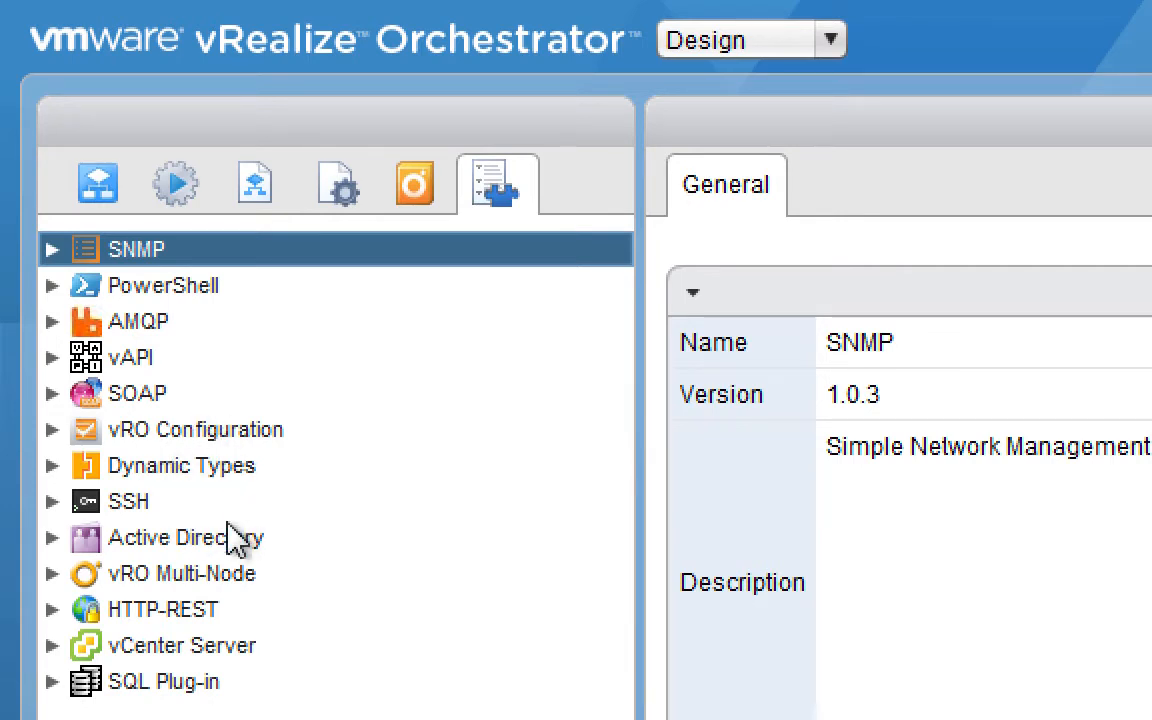
click(52, 645)
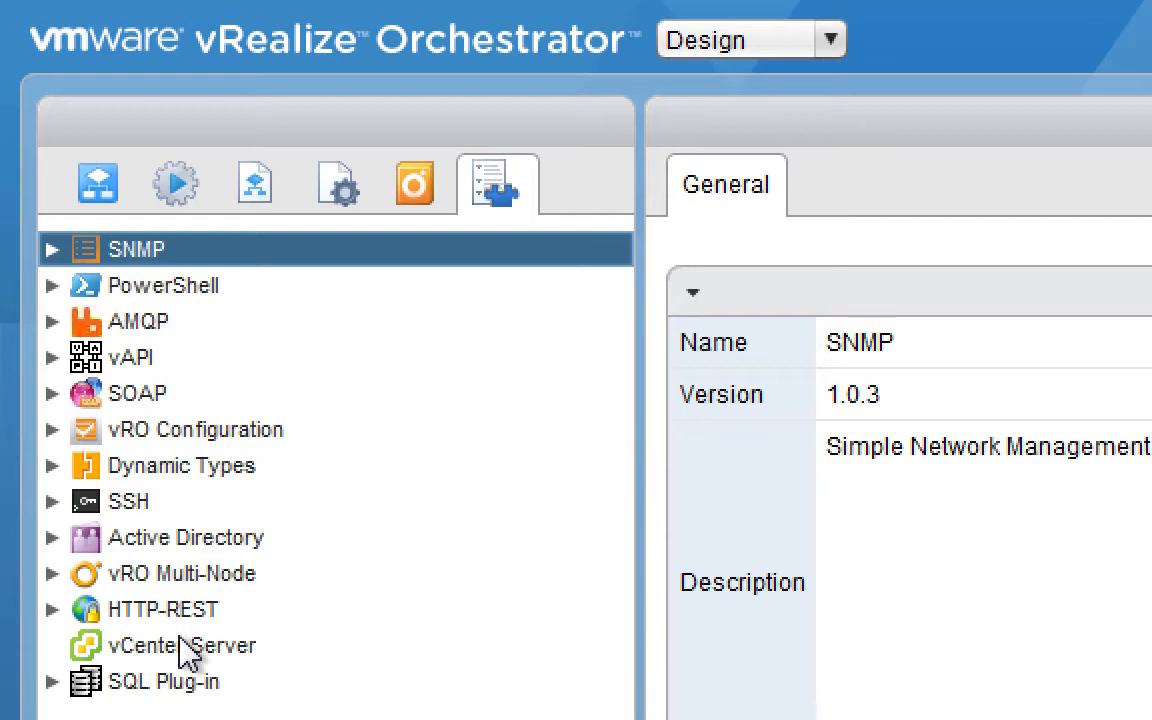
In the Workflows tree, collapse VVORK, expand Library > vCenter, and select Configuration.
click(90, 185)
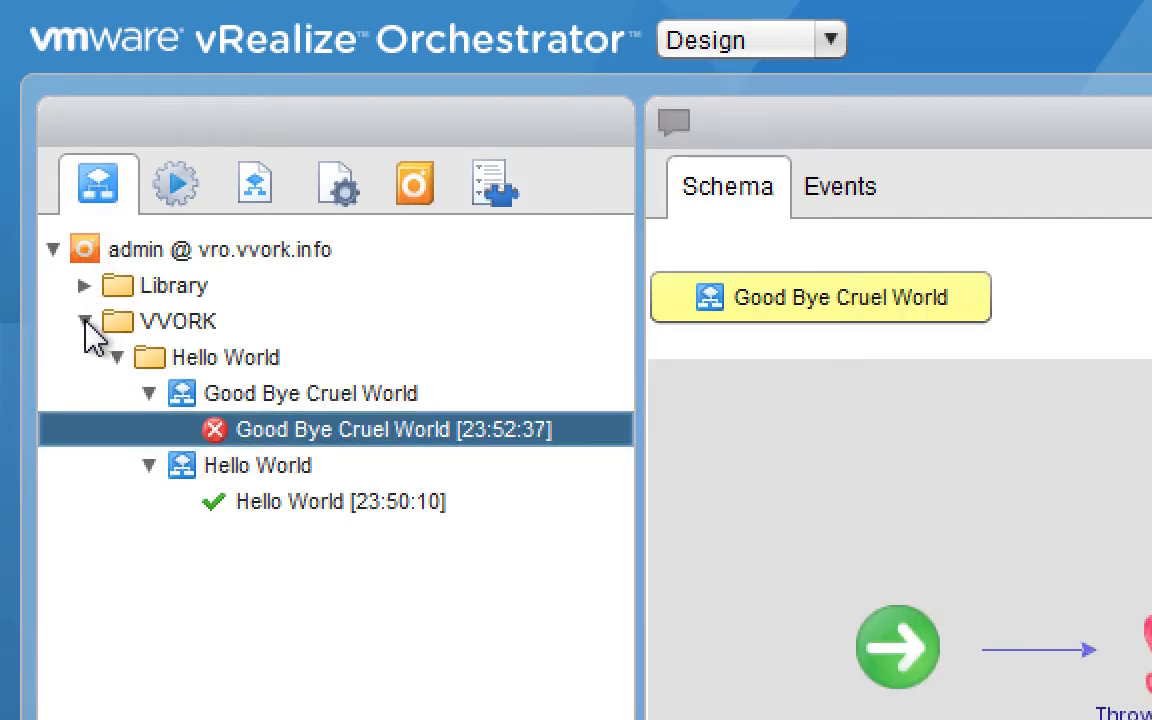
click(85, 321)
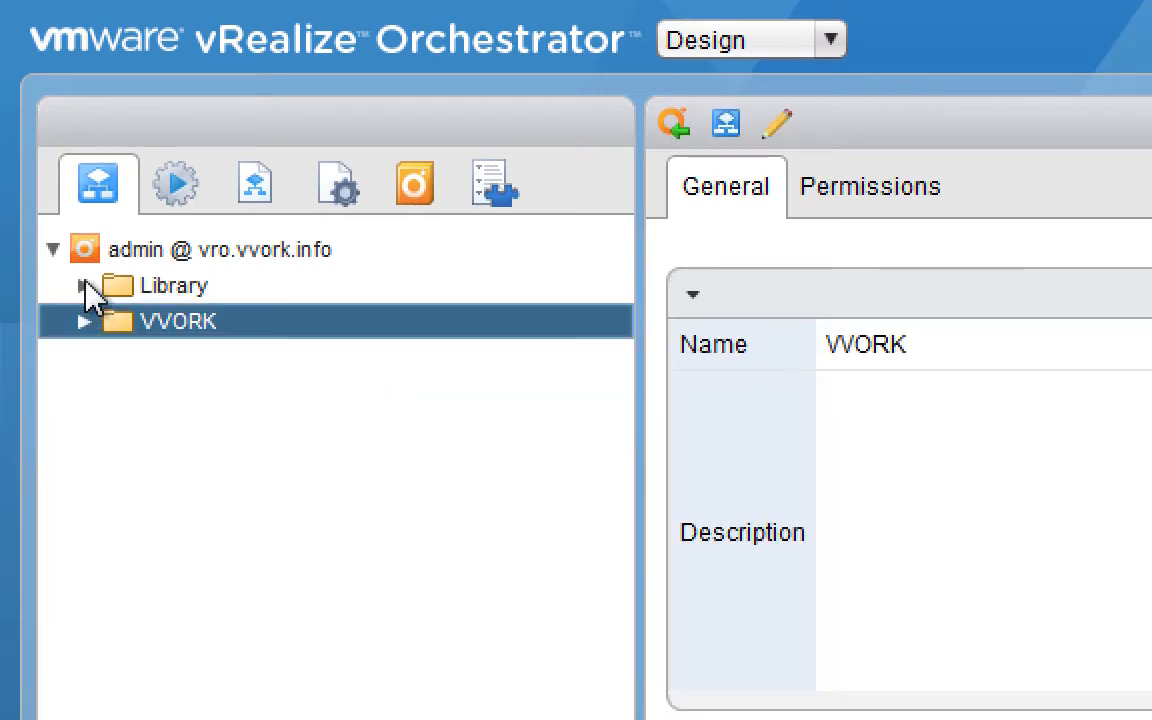
click(83, 286)
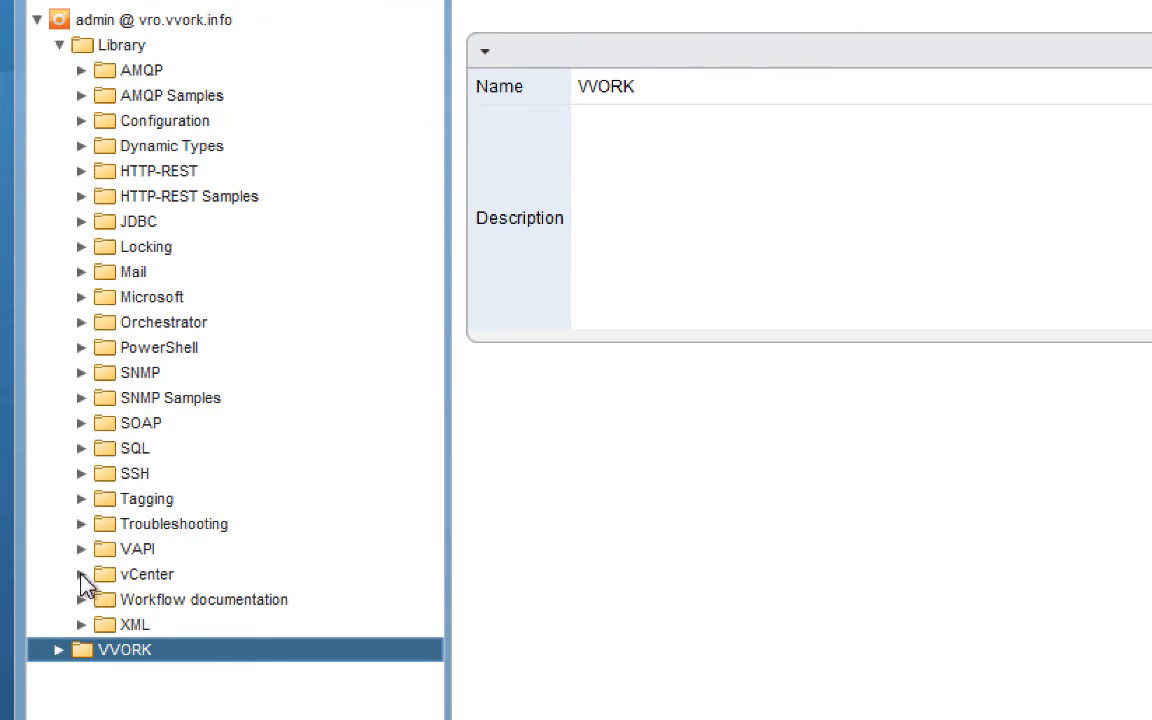
click(81, 575)
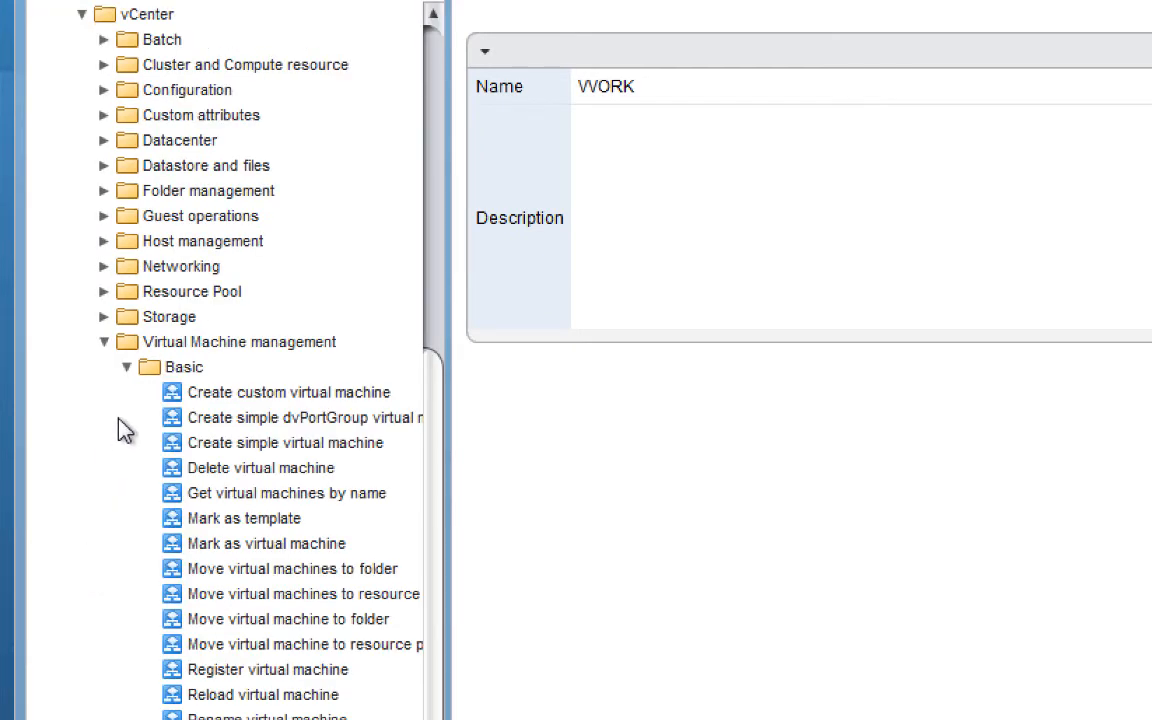
scroll(136, 378, up, 5)
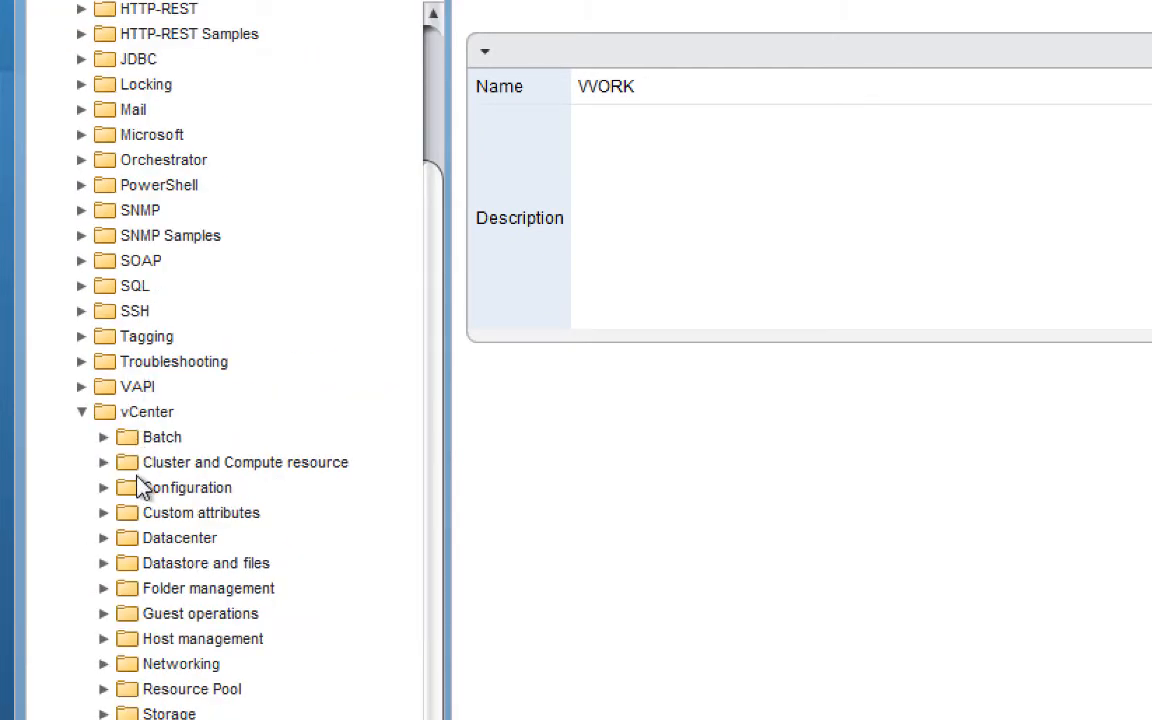
click(85, 679)
click(85, 679)
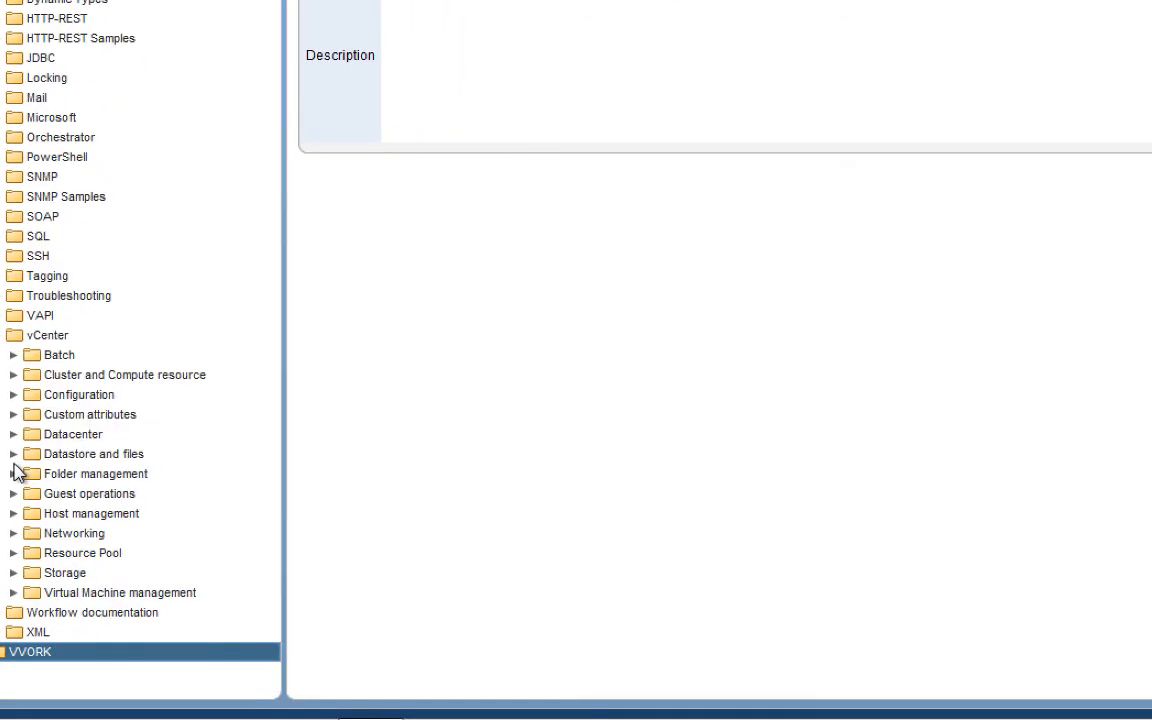
click(19, 336)
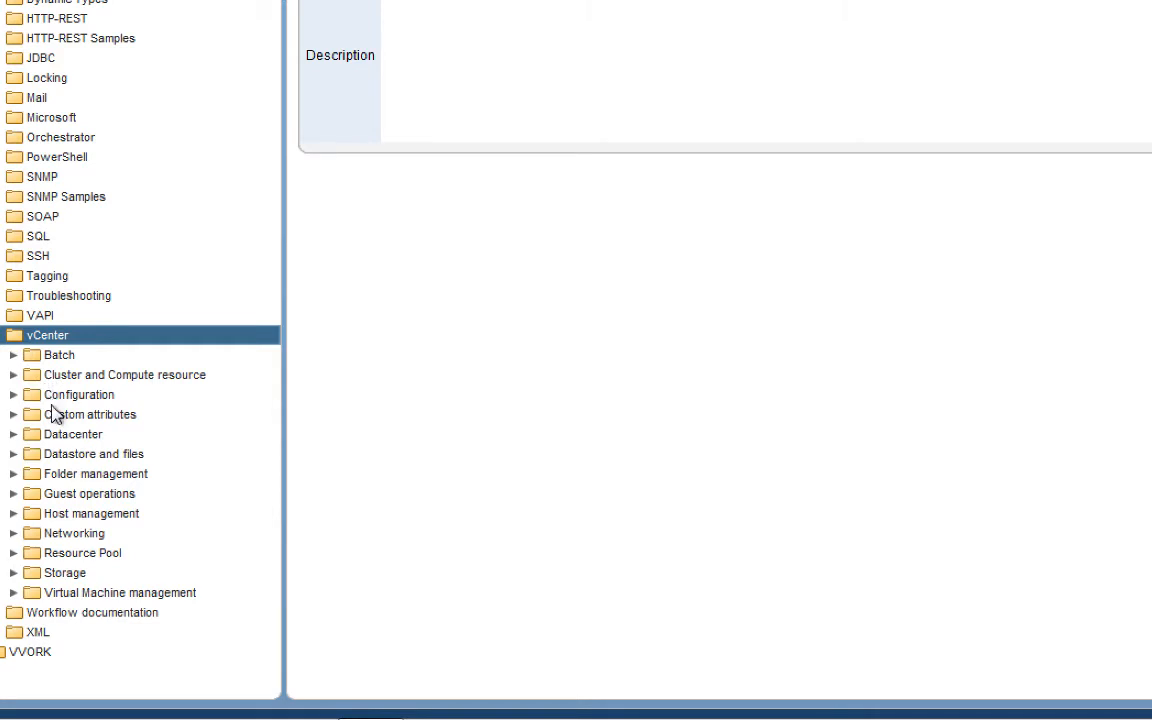
click(41, 405)
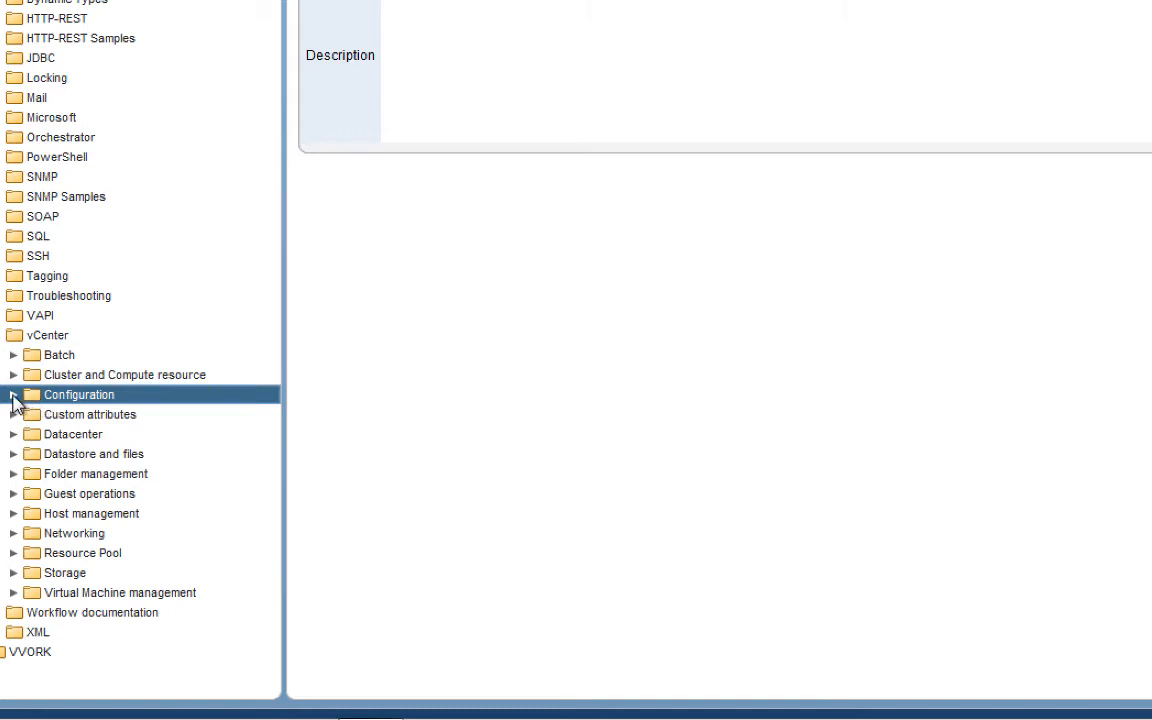
Expand Configuration and show the 'Add a vCenter Server instance' workflow's details.
click(13, 395)
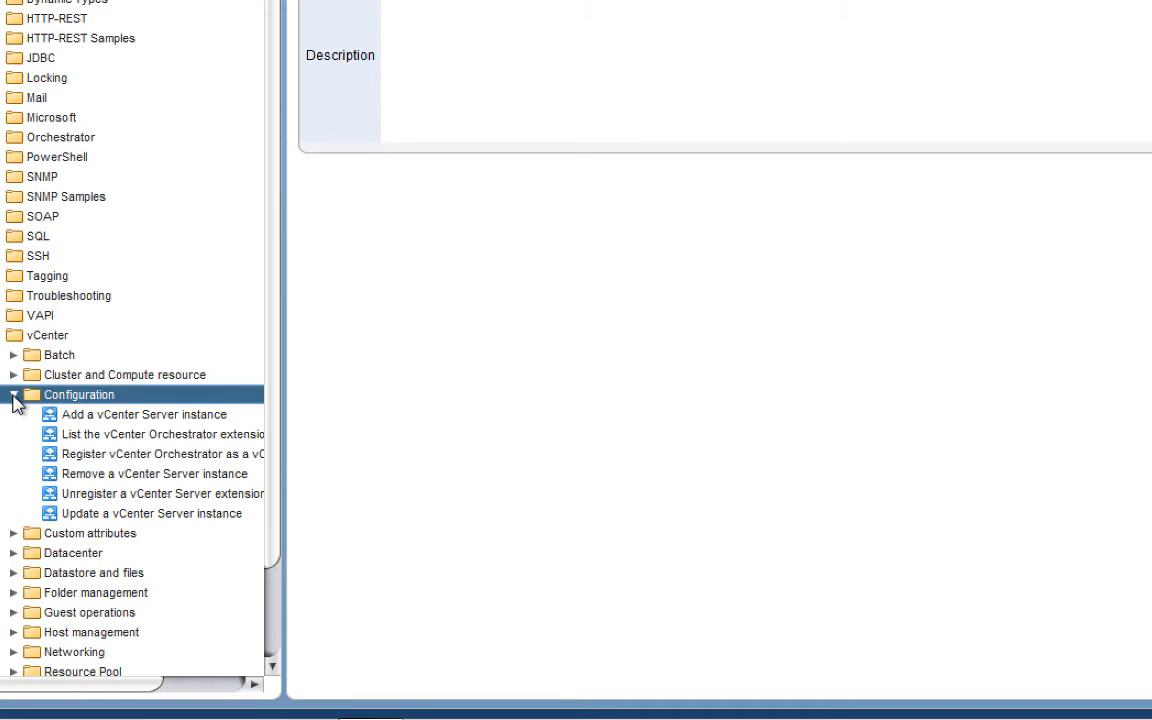
click(90, 418)
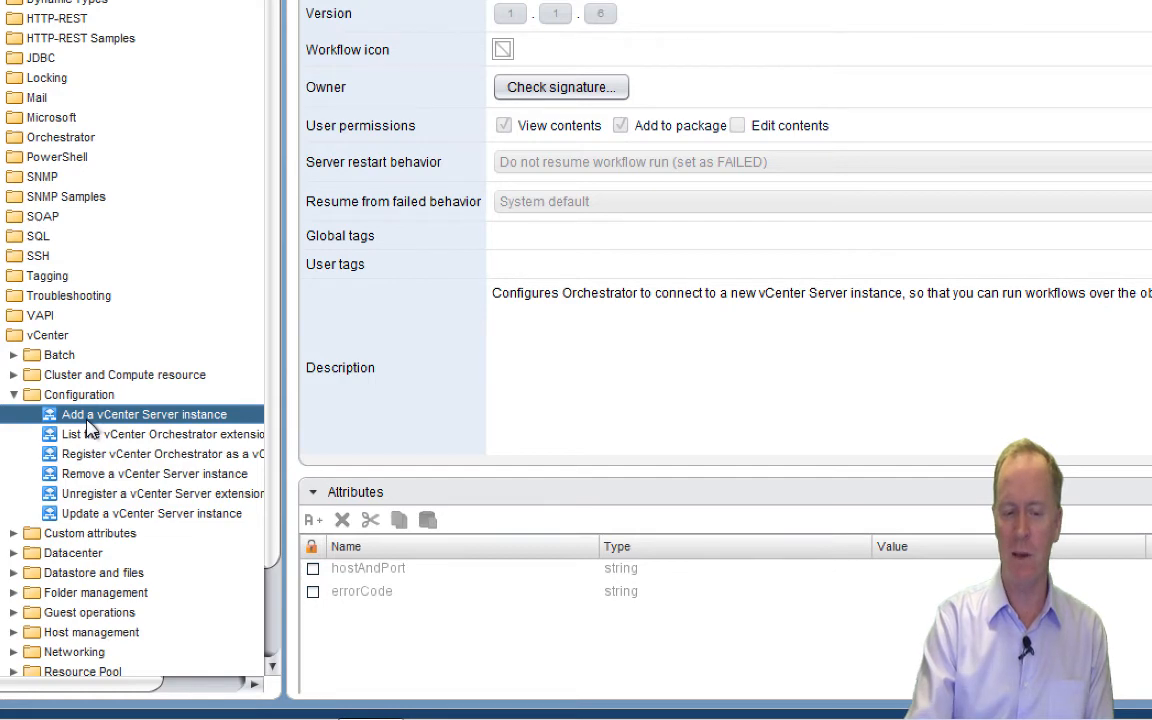
Start the 'Add a vCenter Server instance' workflow from its right-click menu.
right_click(87, 424)
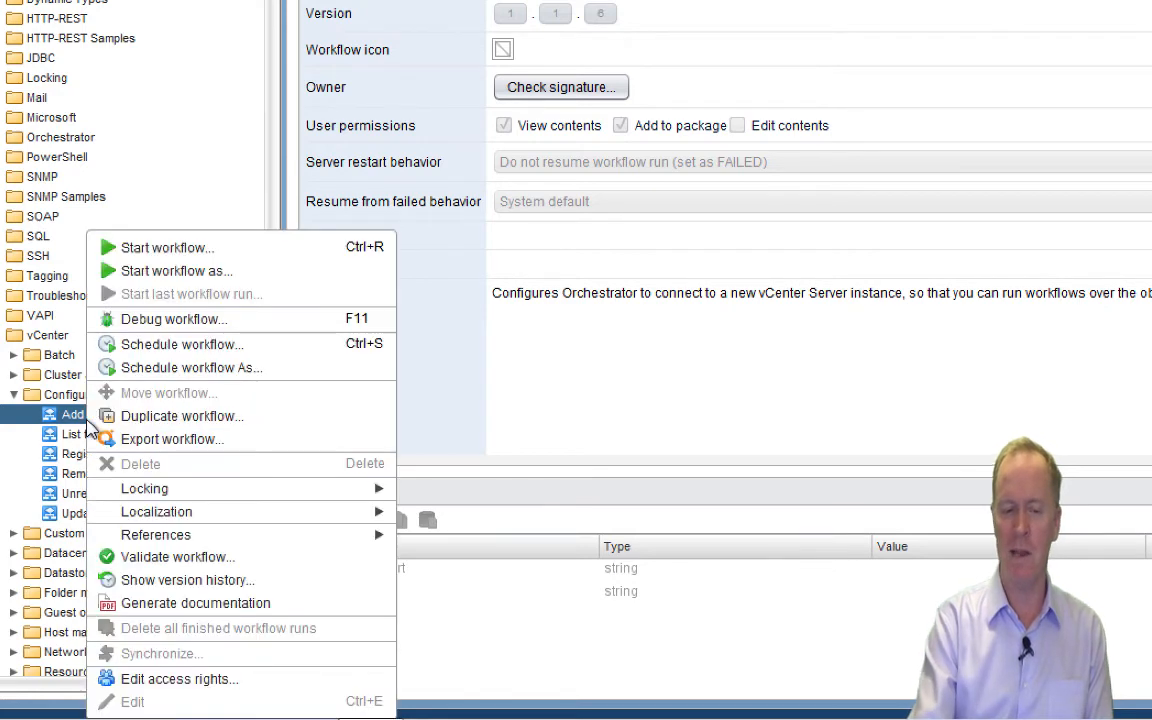
click(156, 255)
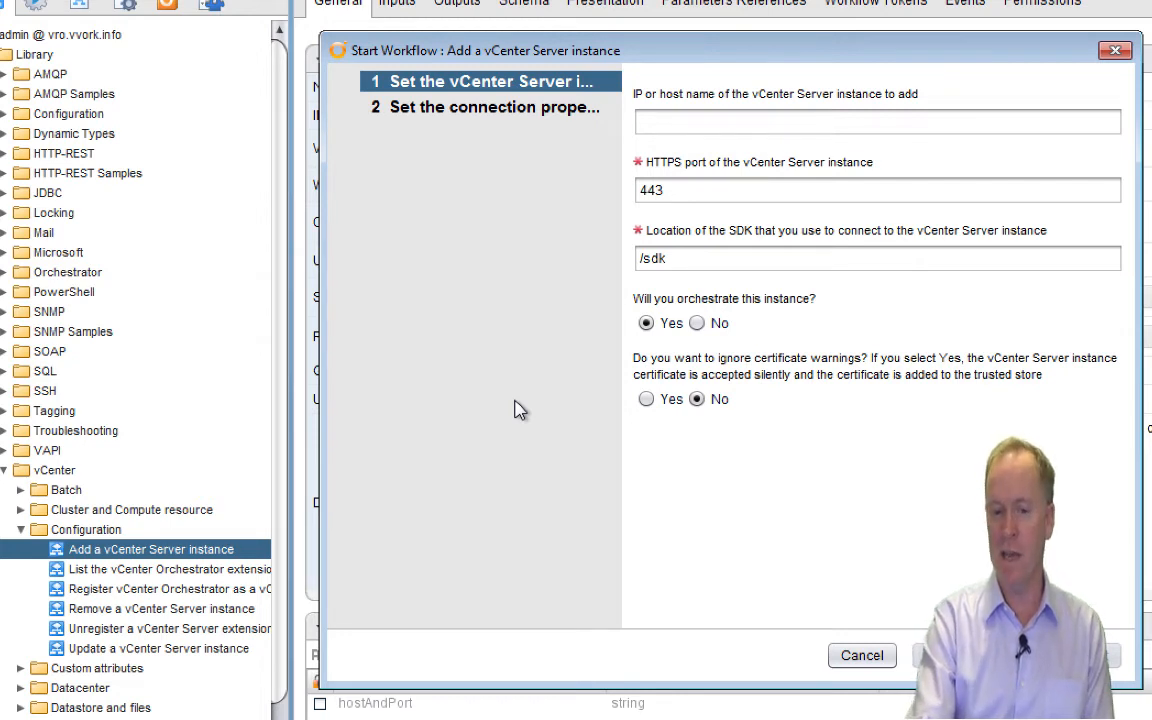
Enter host vc.vvork.info, ignore certificate warnings, and continue to connection properties.
click(689, 118)
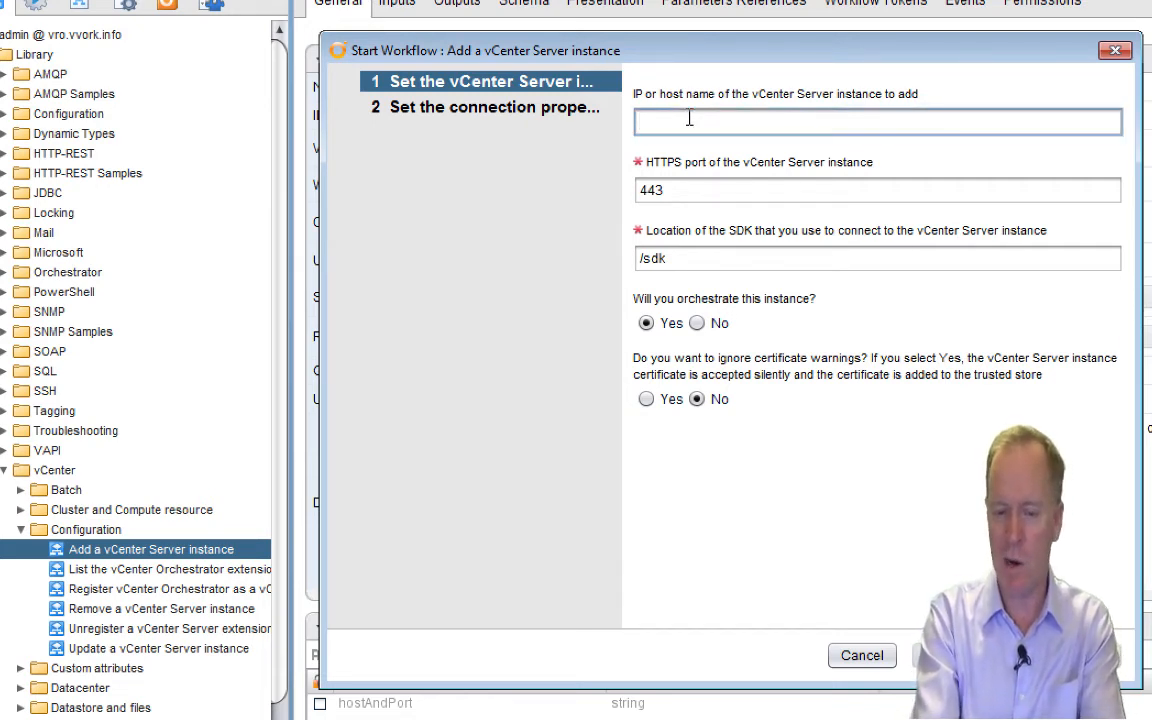
text(vc.v)
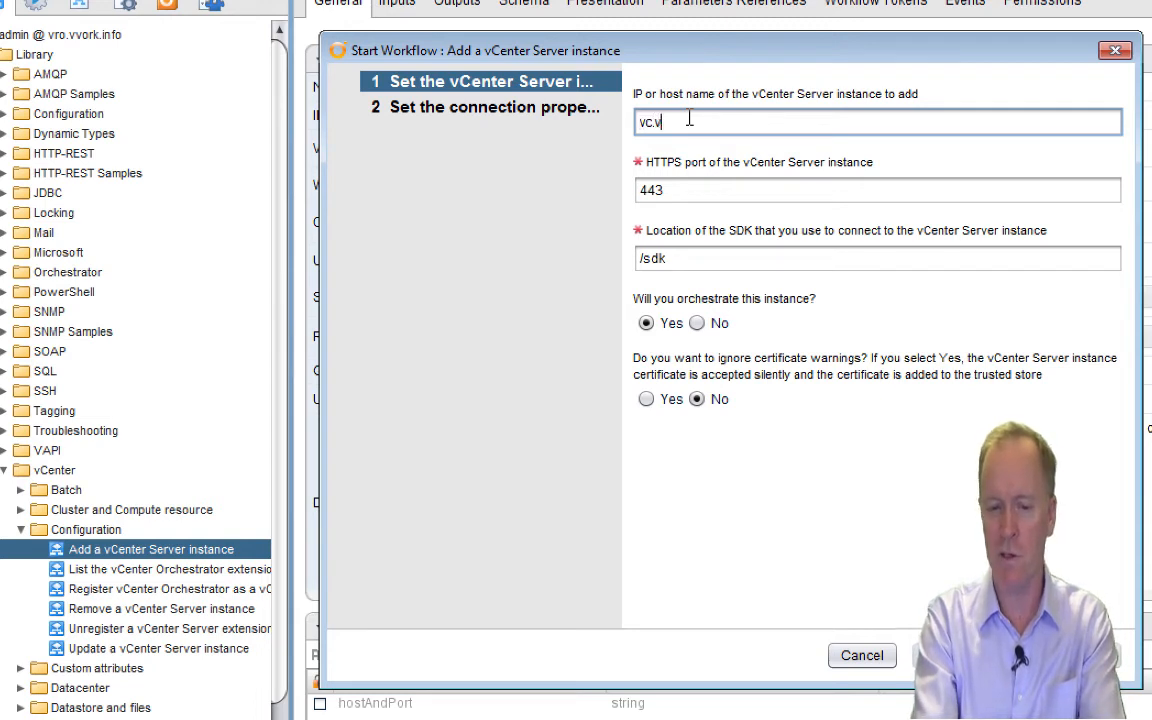
text(vork.in)
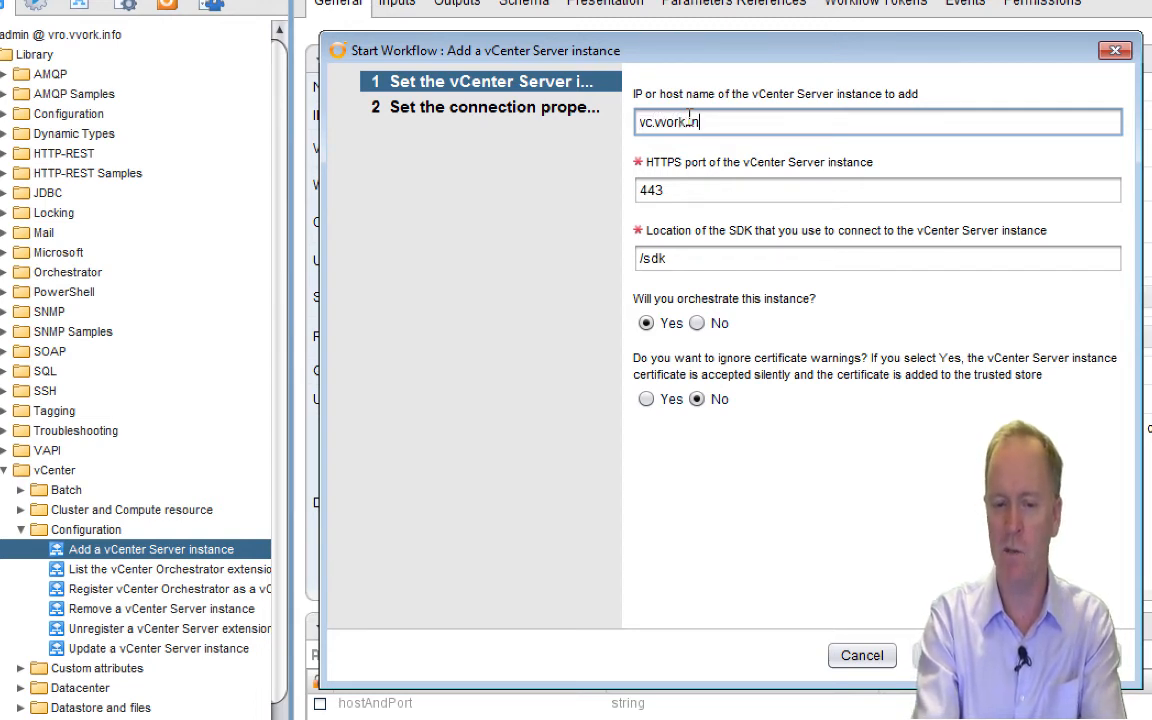
text(fo)
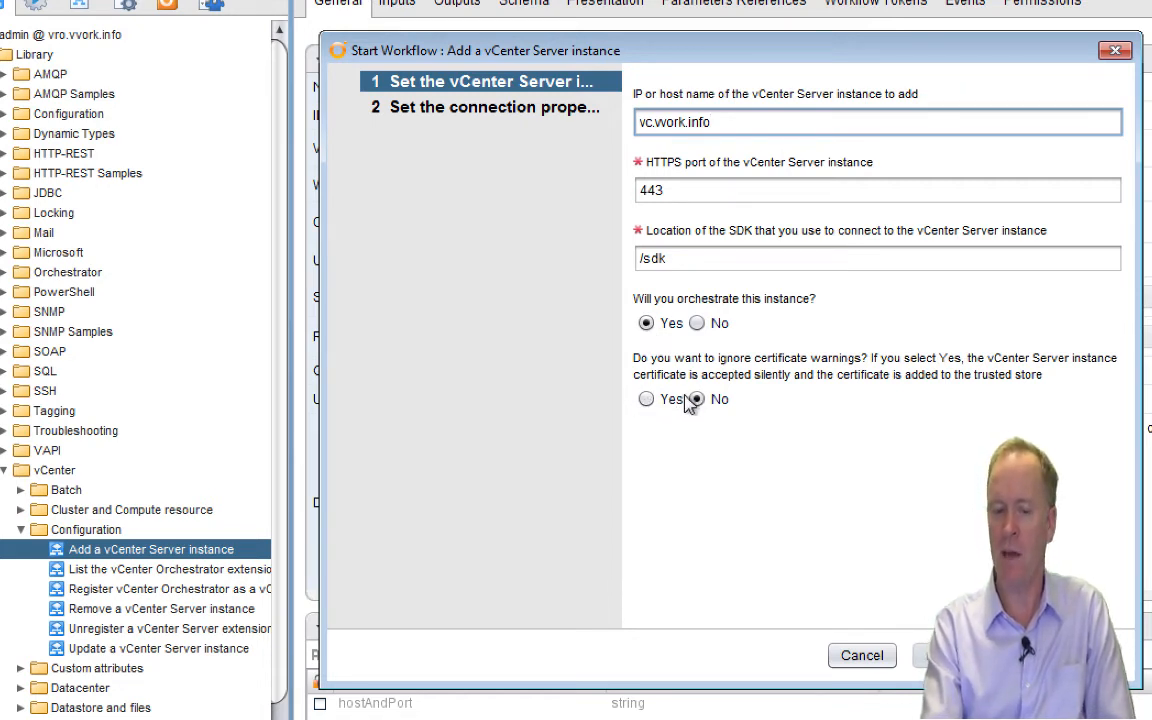
click(647, 401)
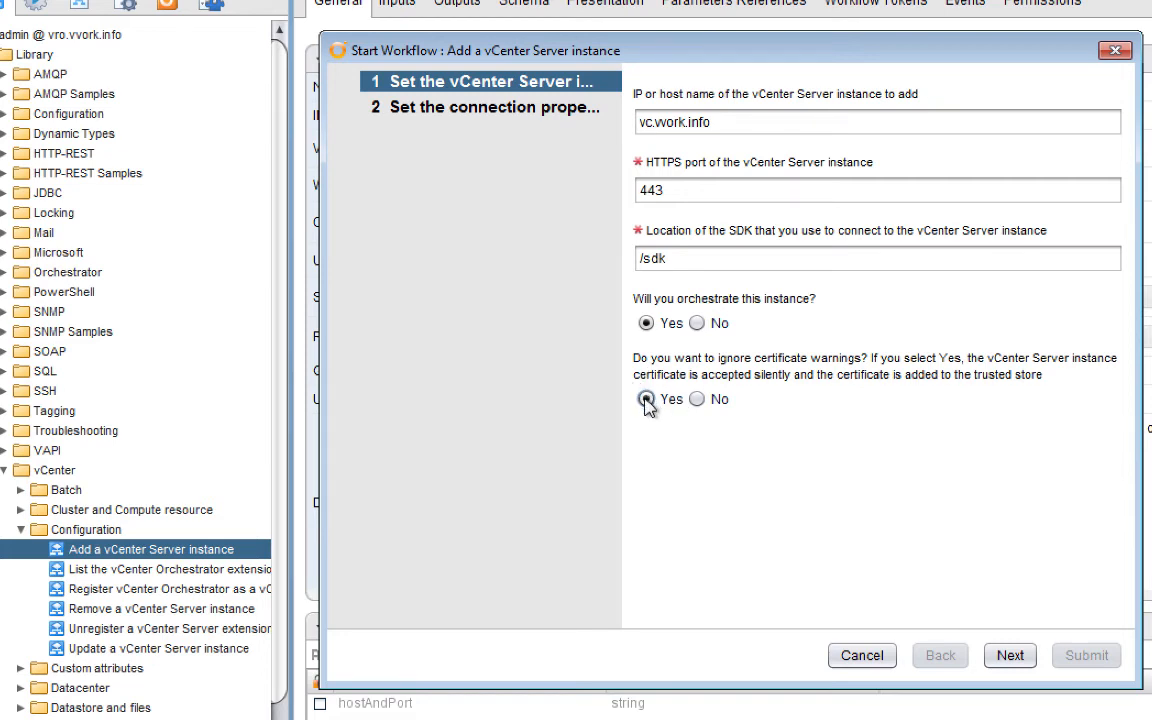
click(1010, 657)
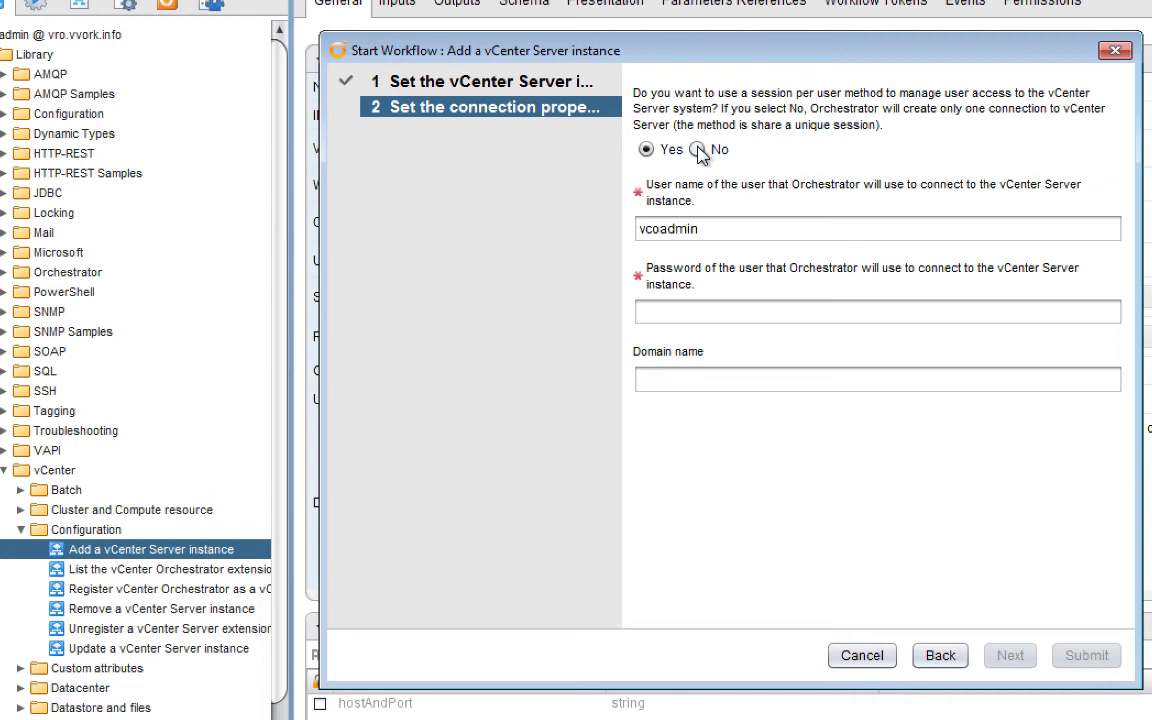
Set session per user to No, enter the vCenter administrator's user name and password, and submit.
click(698, 149)
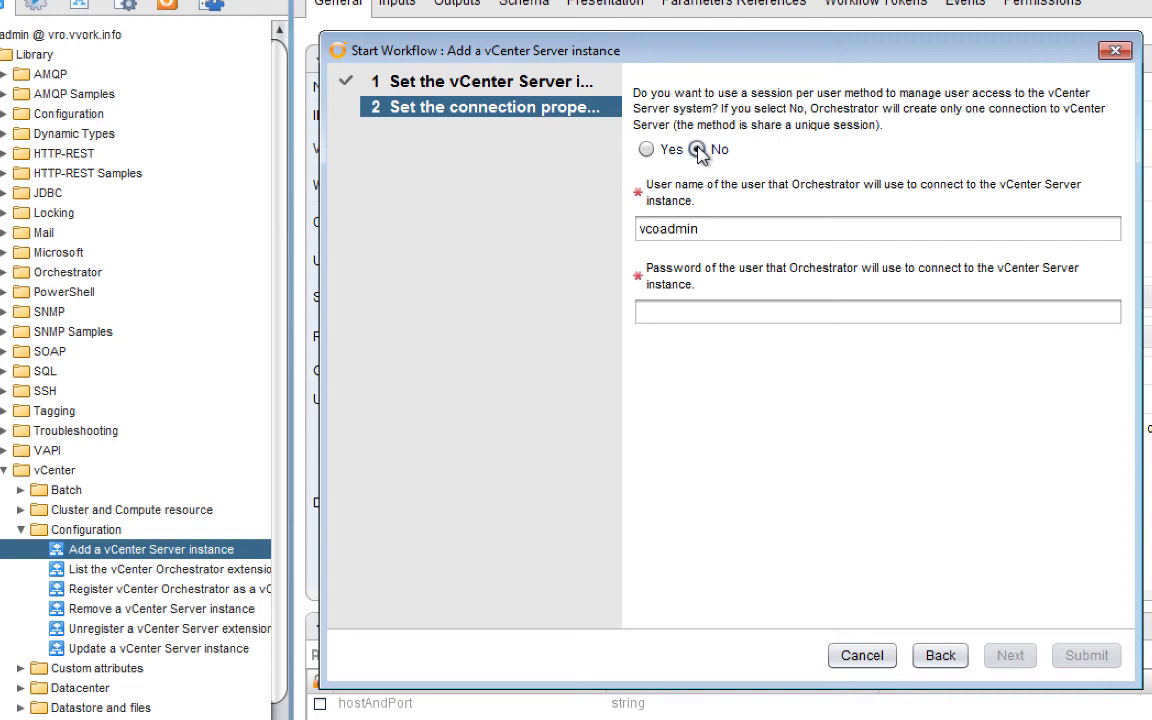
click(689, 313)
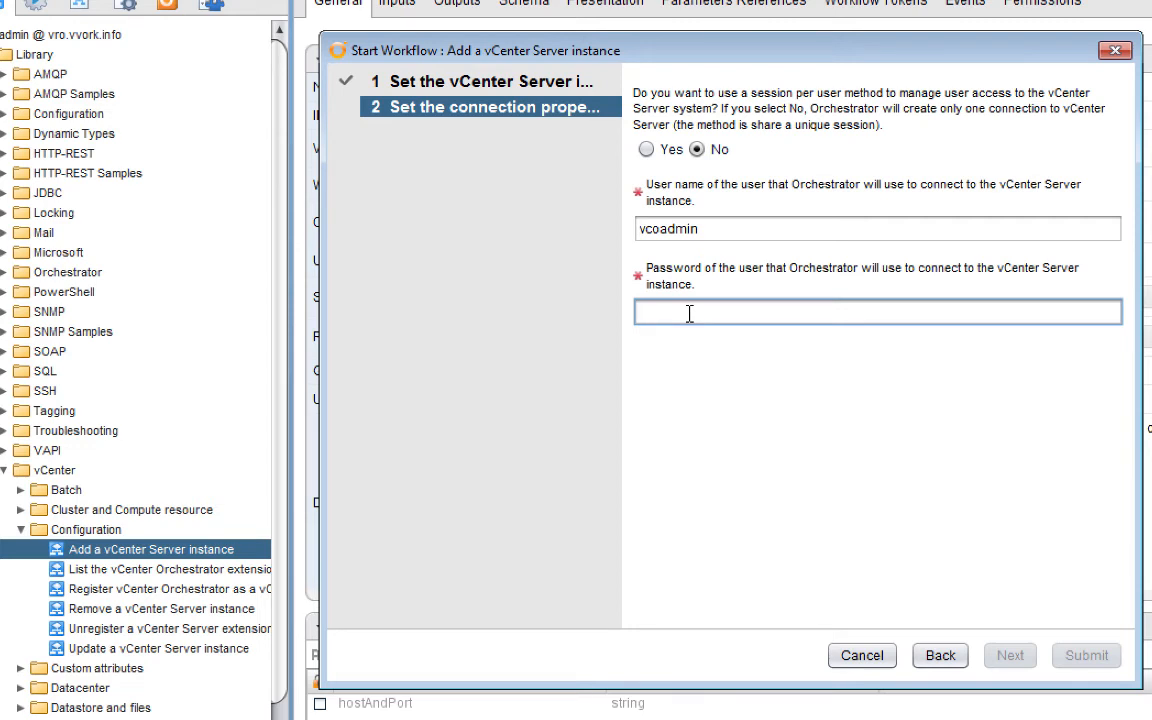
key(shift+Tab)
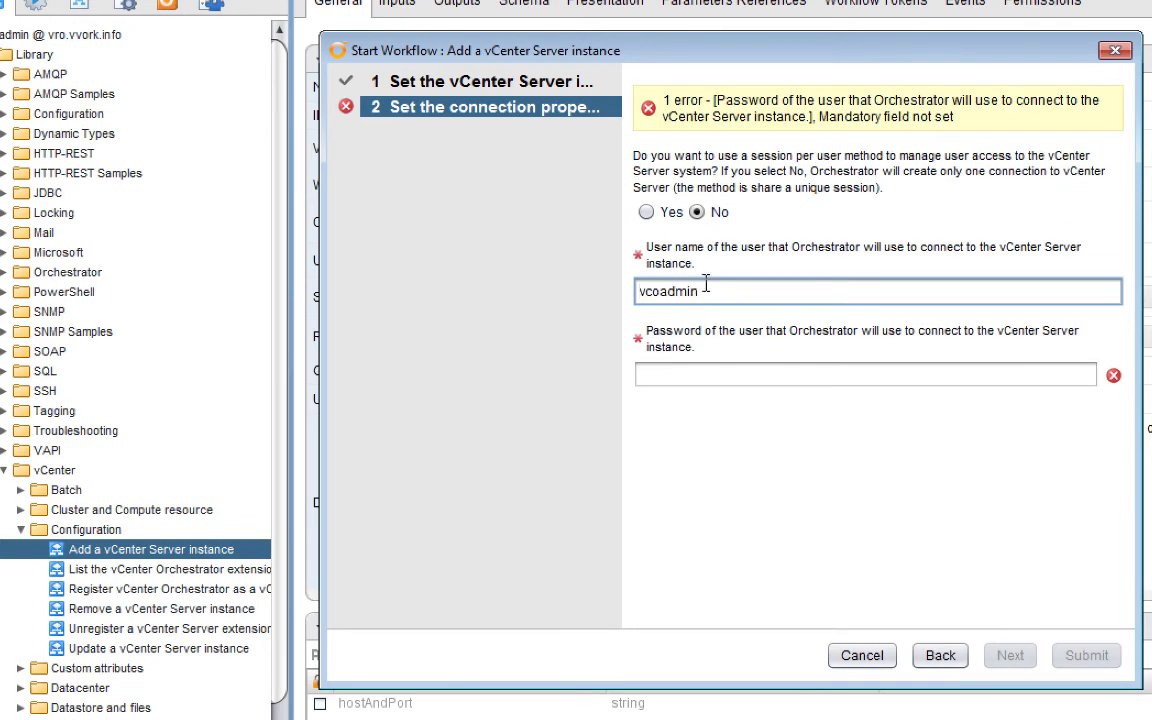
drag(706, 291, 605, 282)
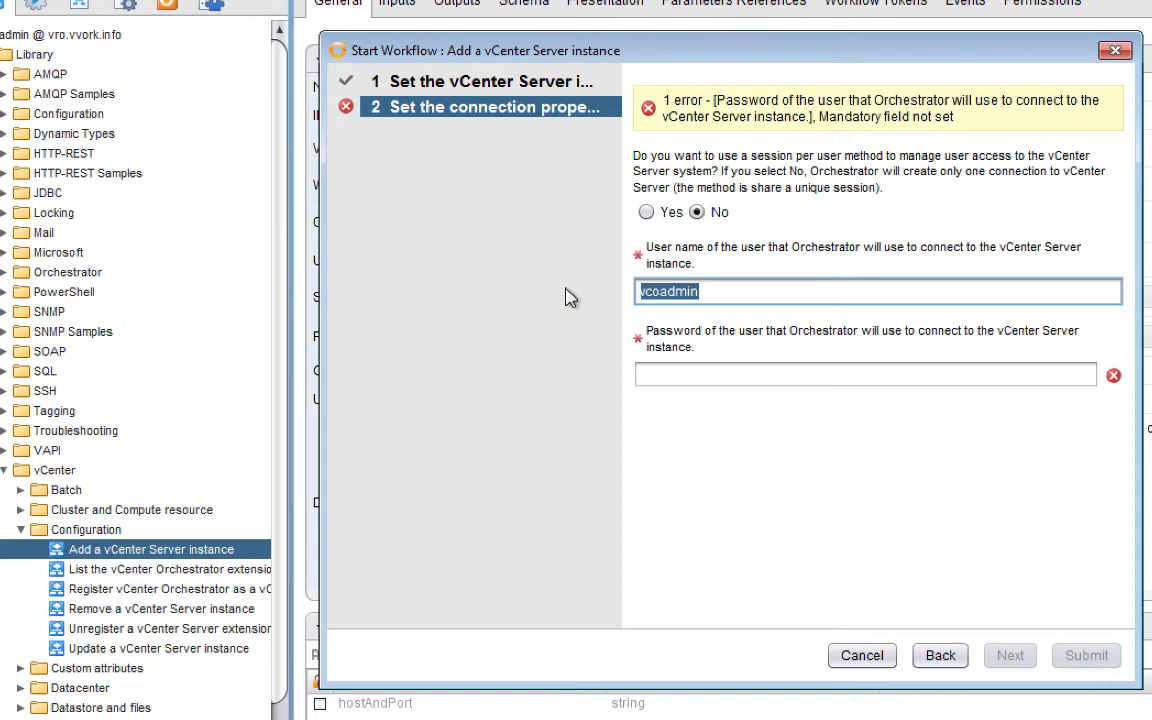
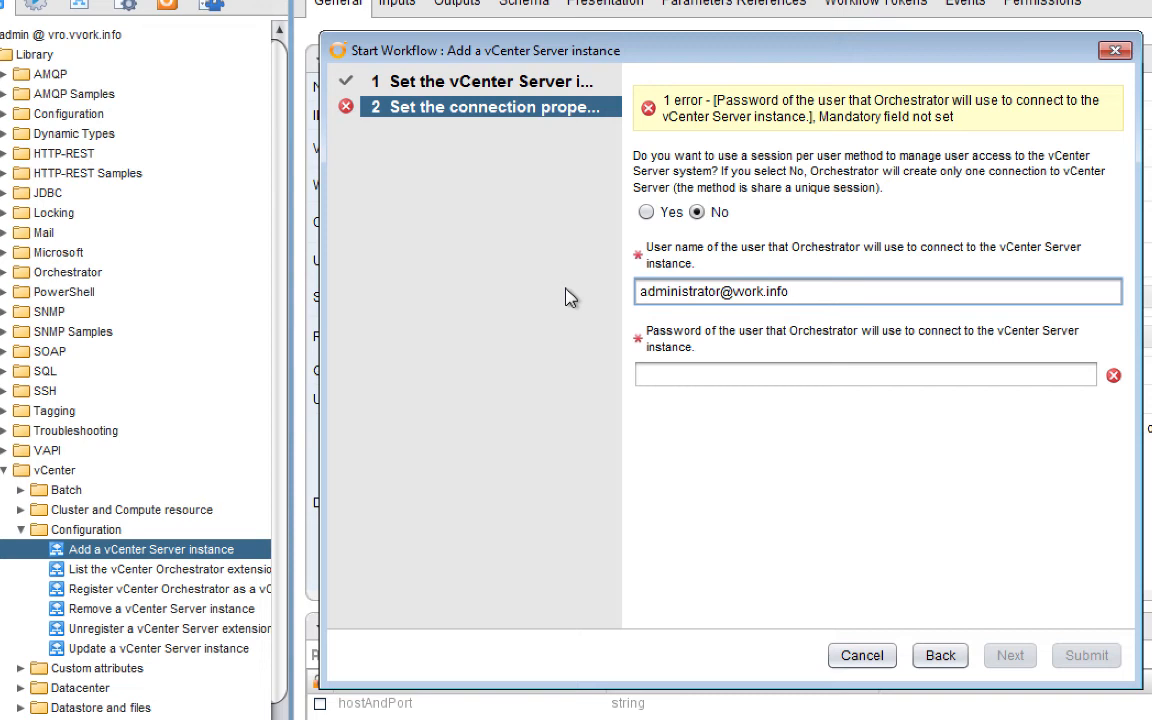
click(719, 369)
text(*******)
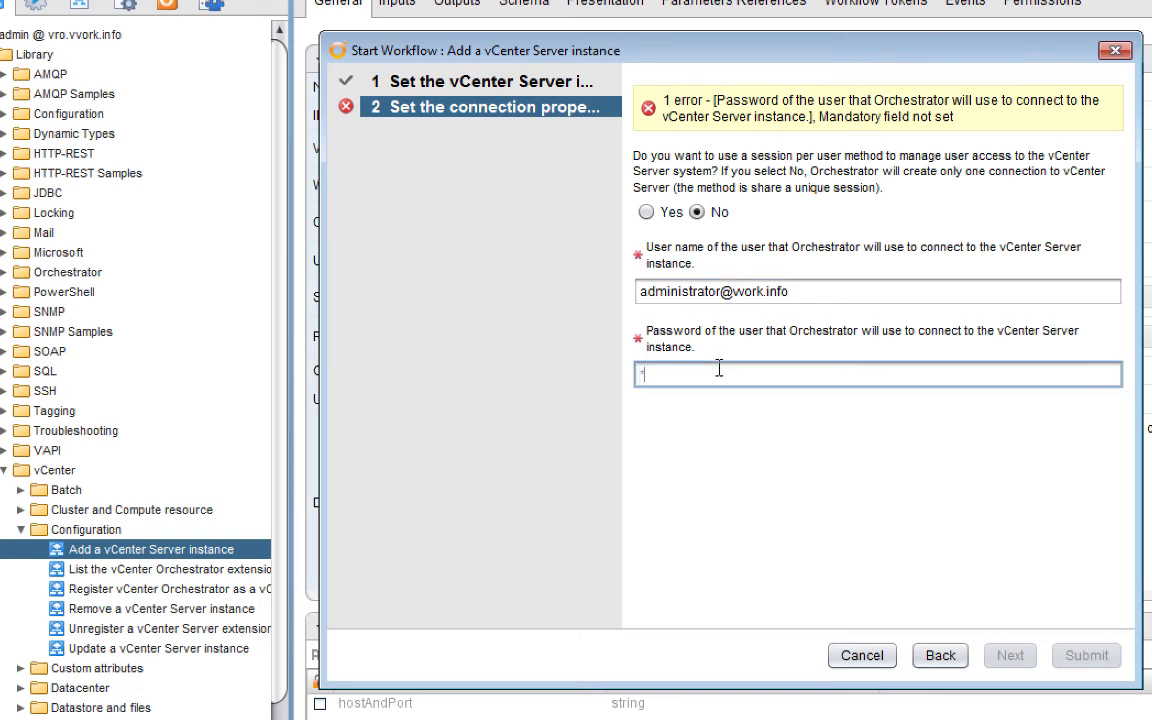
text(*)
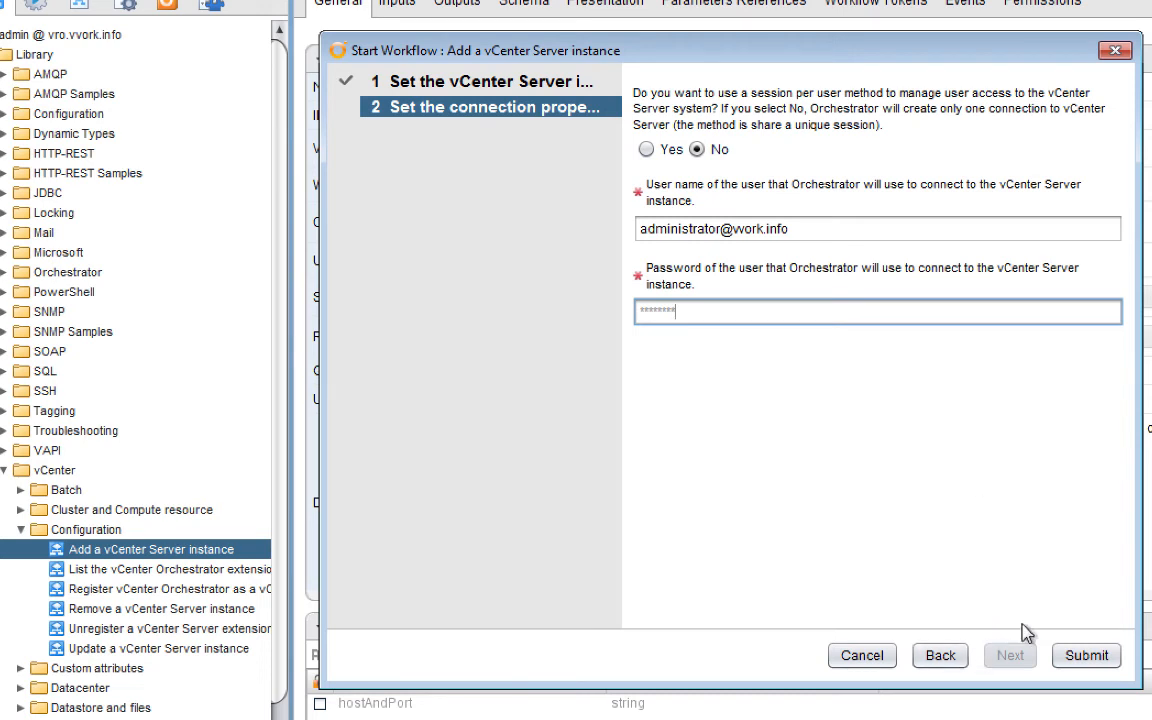
click(1087, 656)
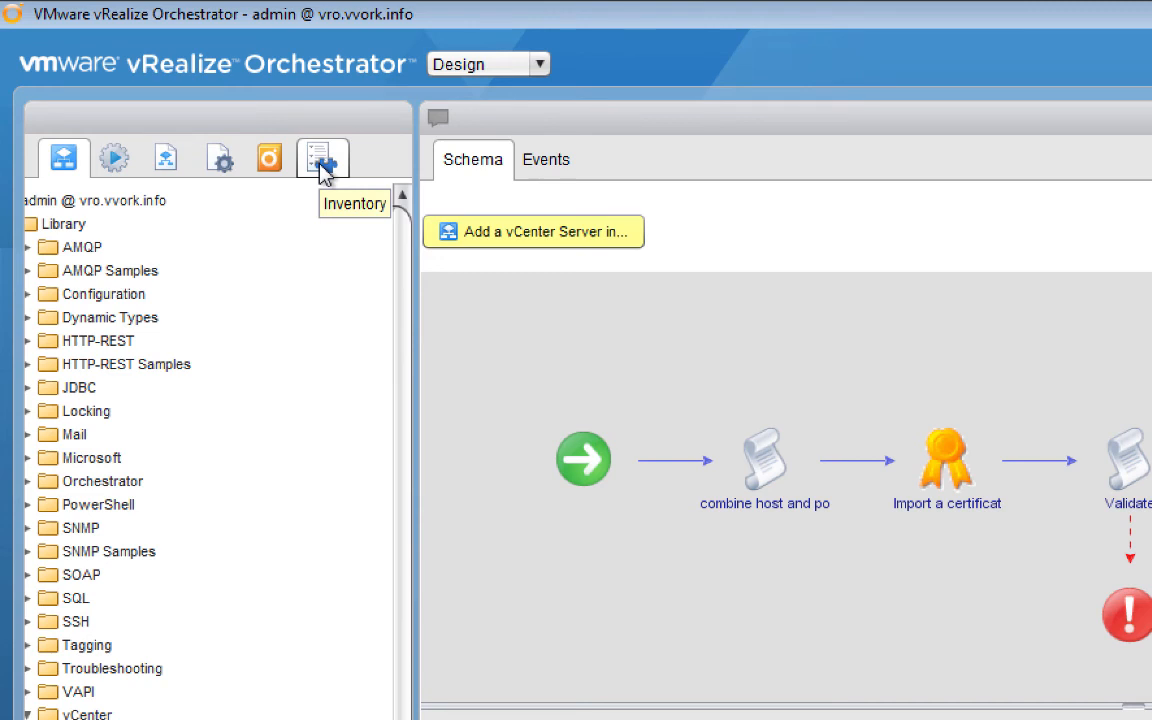
In the Inventory, expand the new vCenter through Datacenters > vvork > host to esxi02.vvork.info.
click(322, 165)
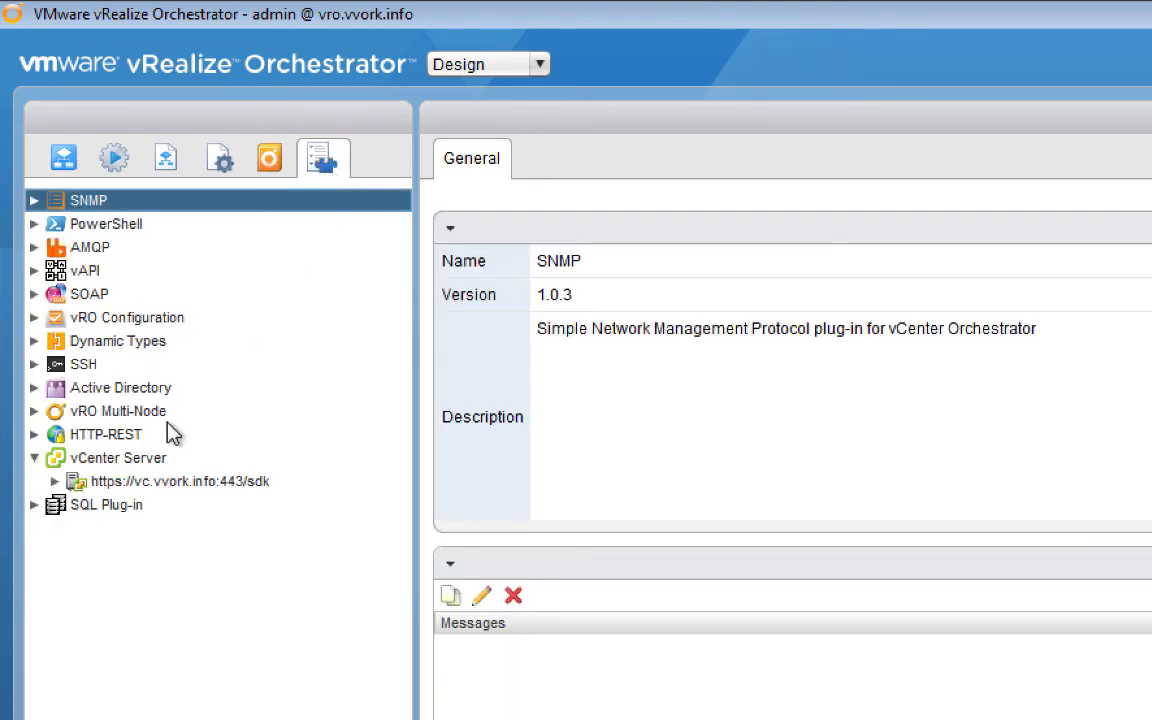
click(78, 485)
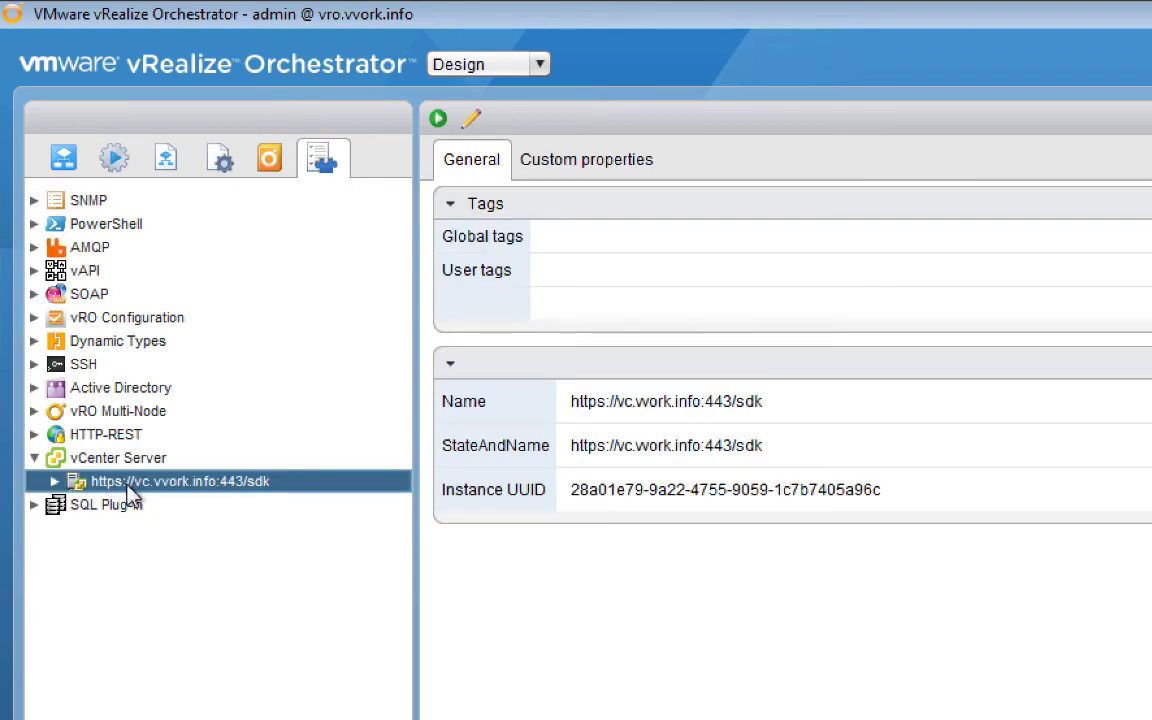
click(55, 481)
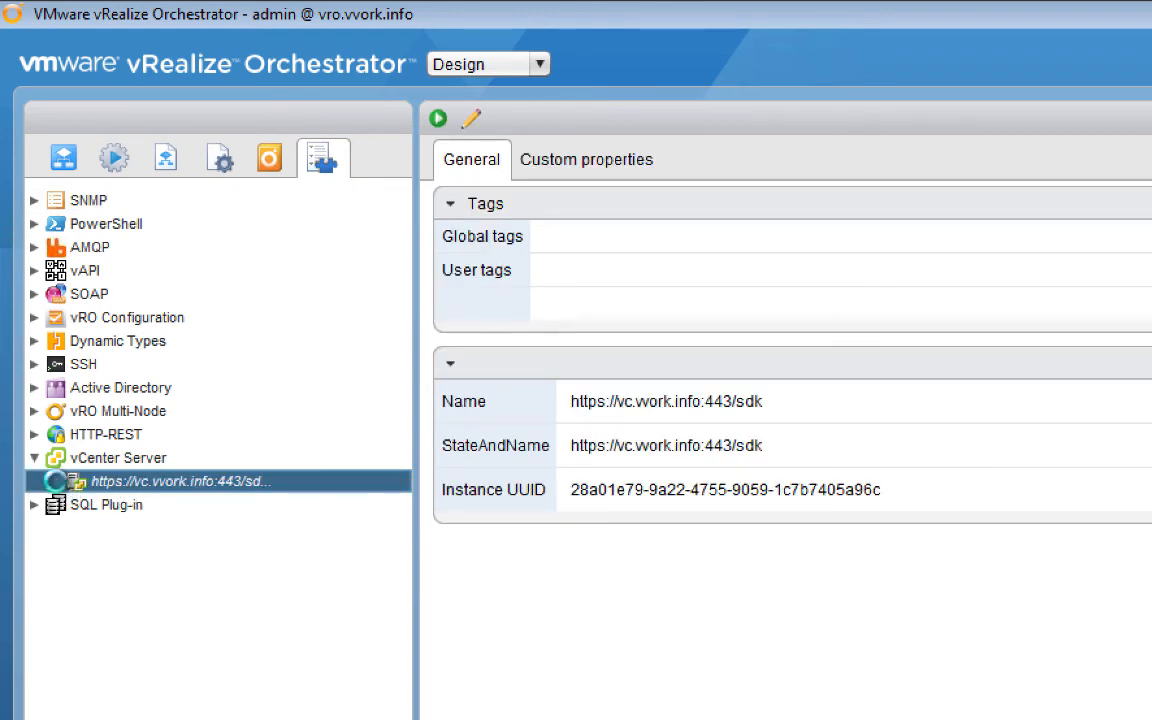
click(76, 504)
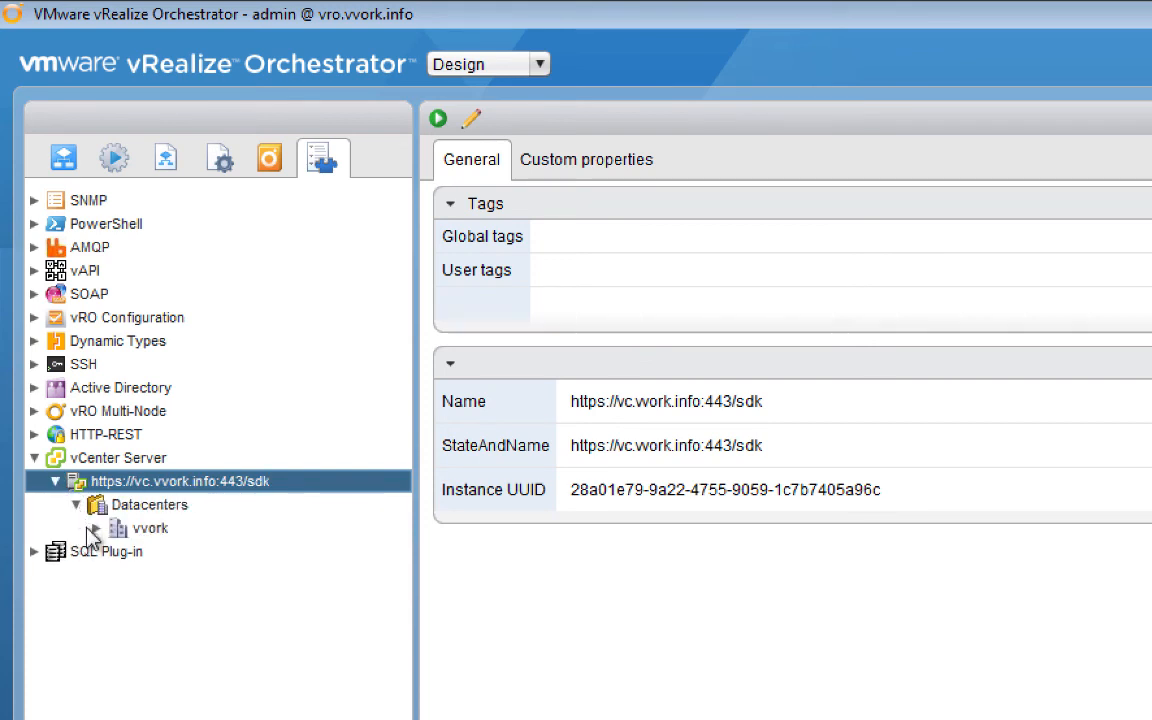
click(91, 529)
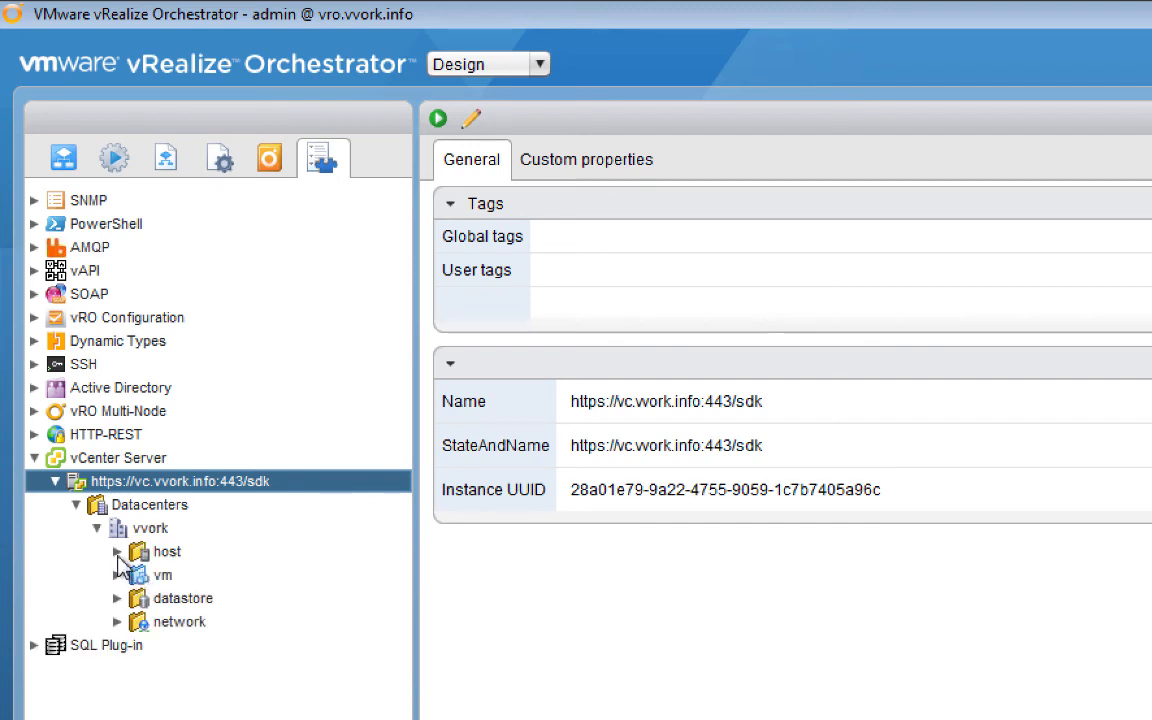
click(117, 551)
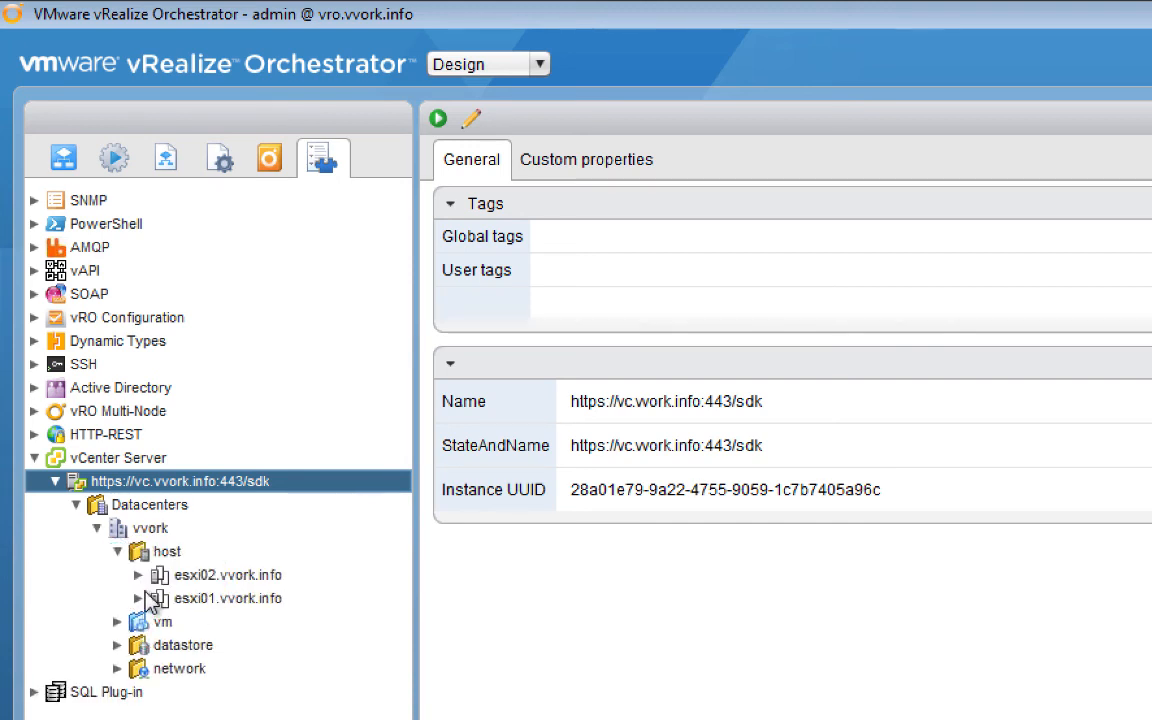
click(140, 575)
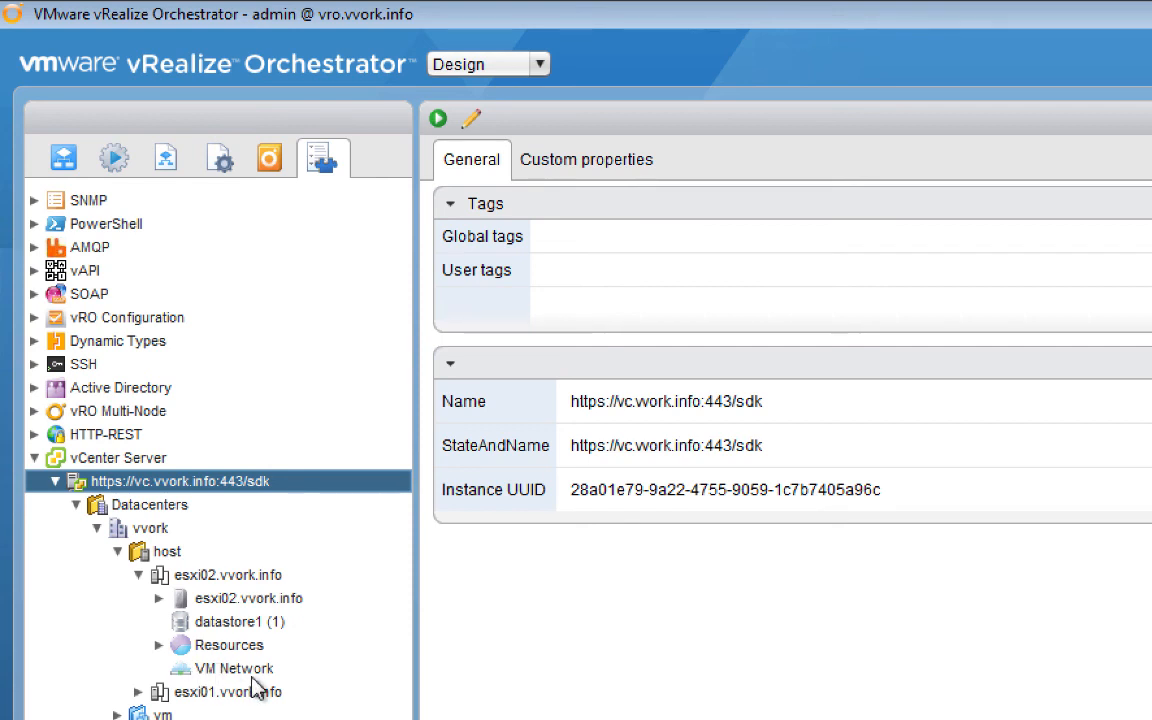
click(159, 598)
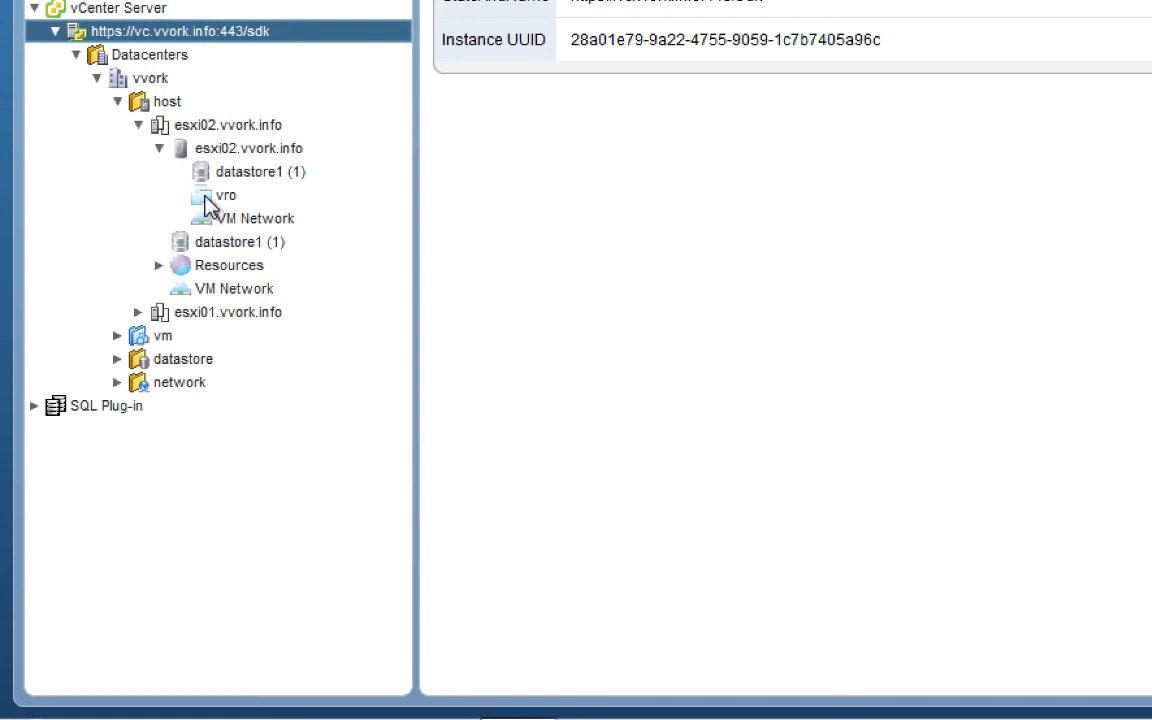
Choose Run workflow on the vro virtual machine and select Upgrade tools.
right_click(209, 205)
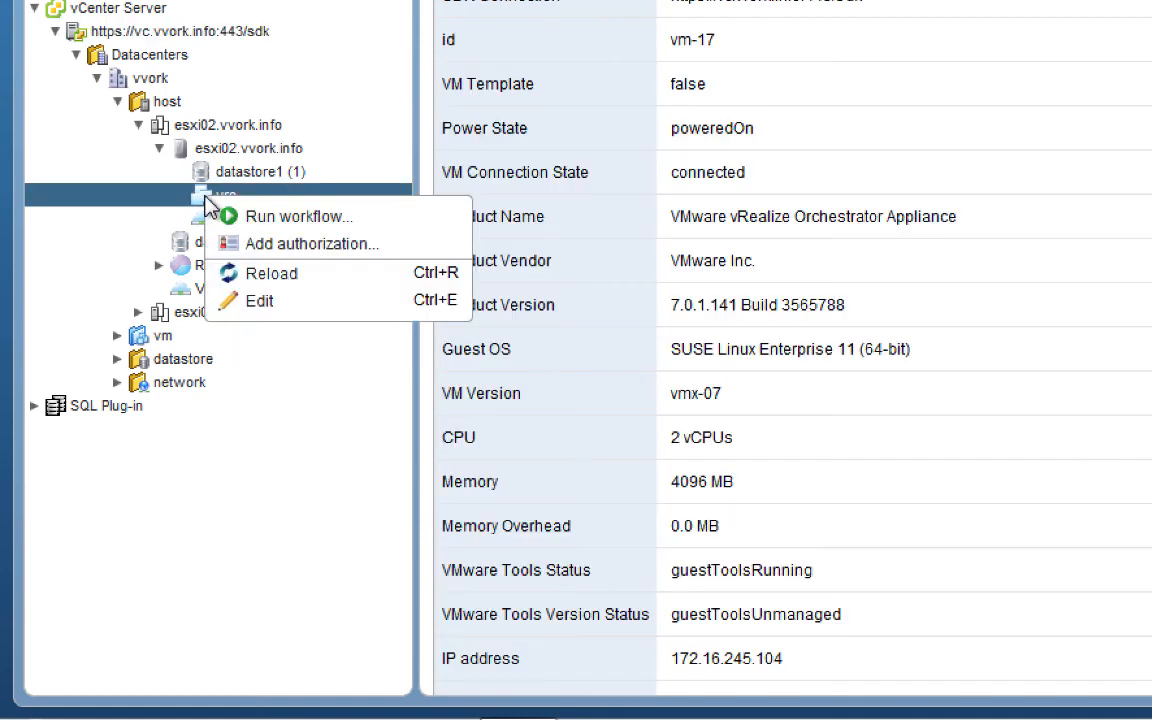
click(312, 219)
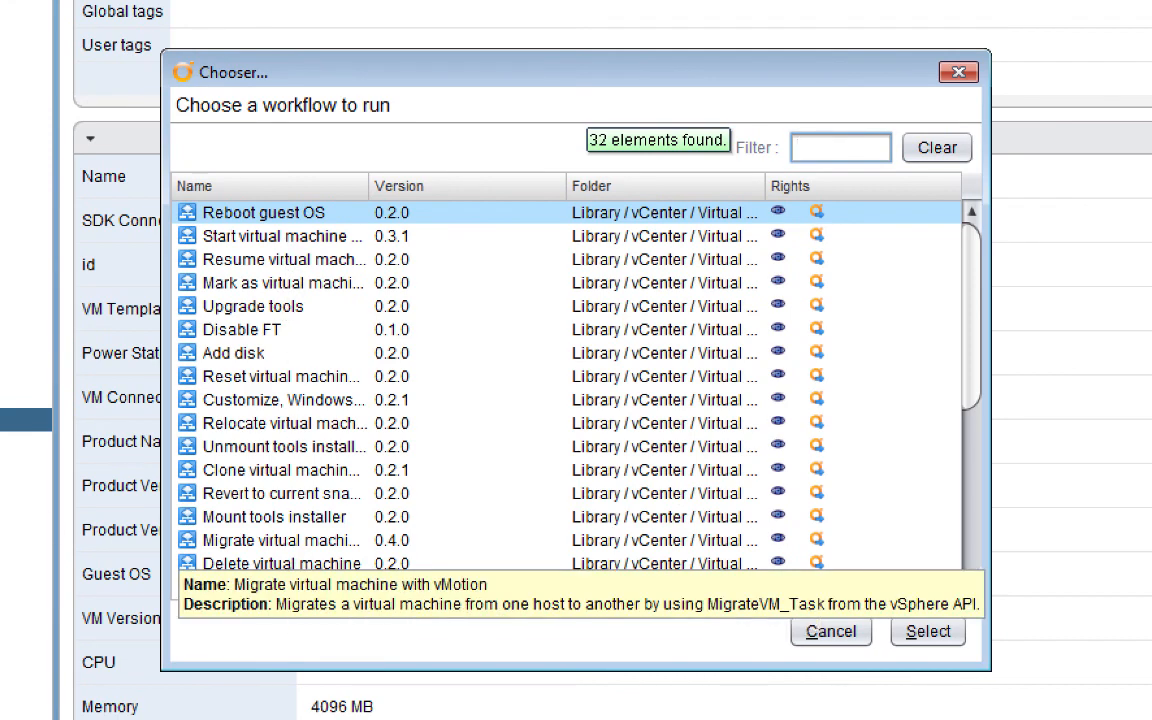
click(270, 307)
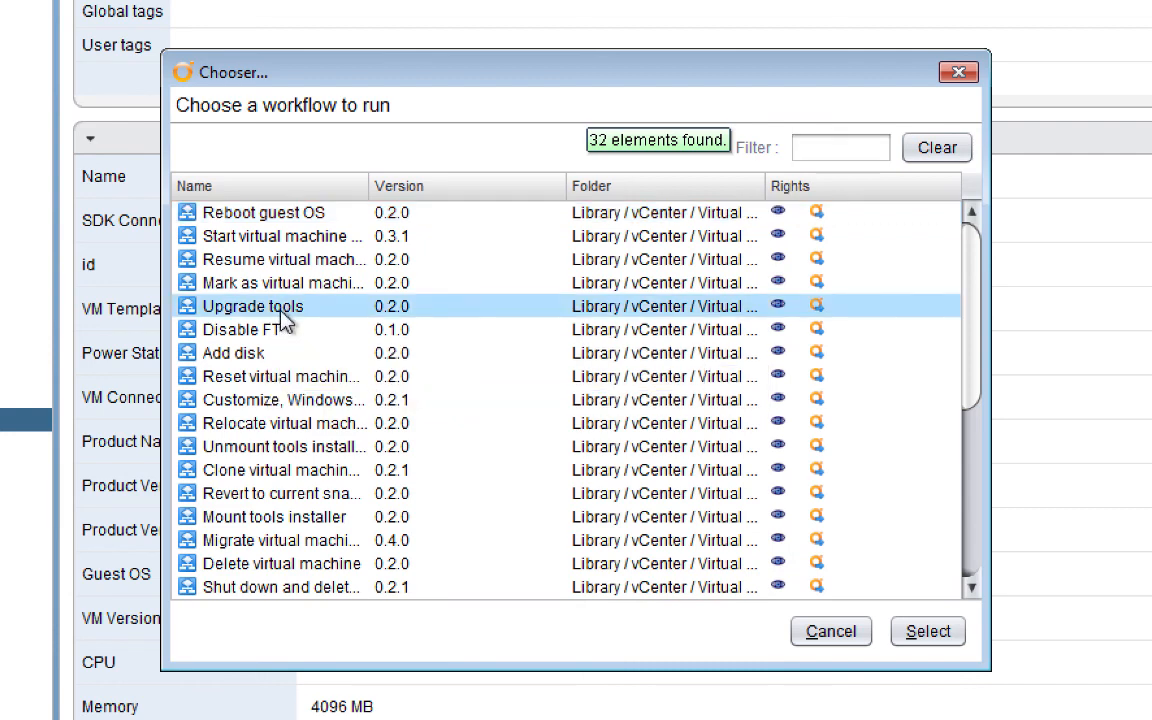